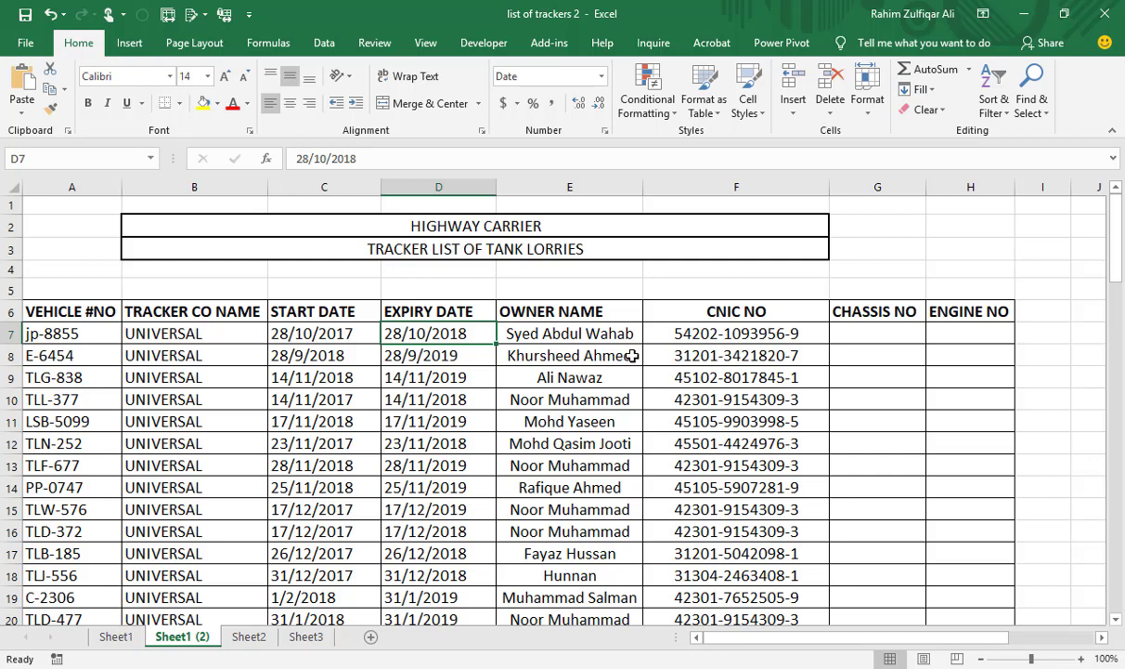
# - Examine the entries in the EXPIRY DATE column of the tracker list down to the September 2019 rows
pyautogui.click(608, 355)
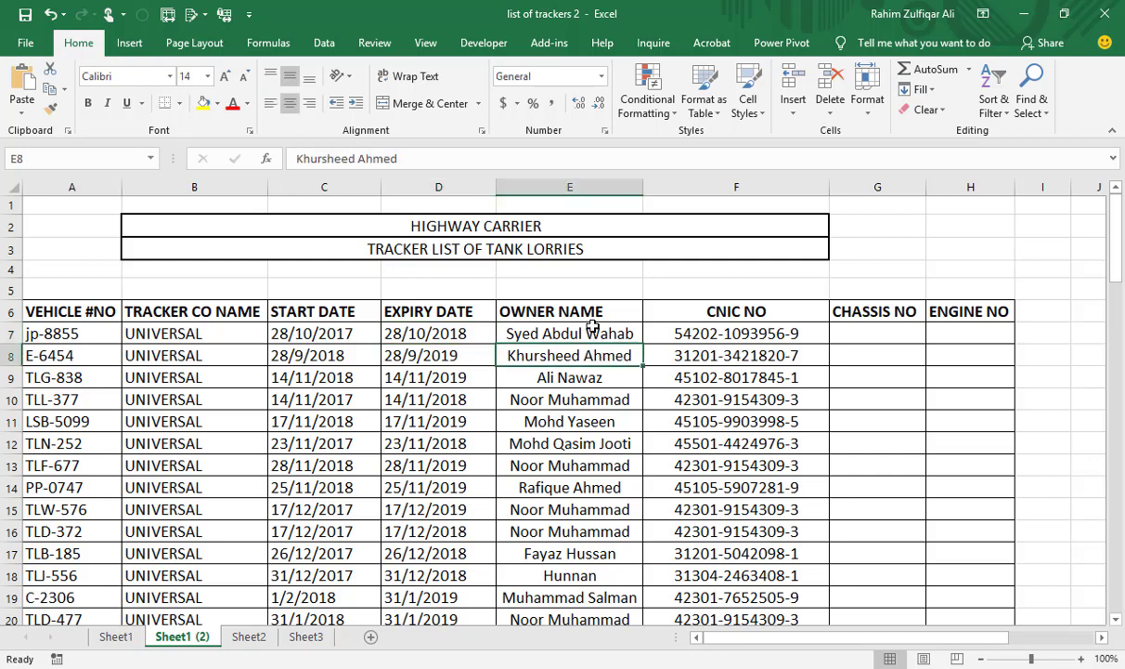
pyautogui.click(566, 332)
pyautogui.click(427, 336)
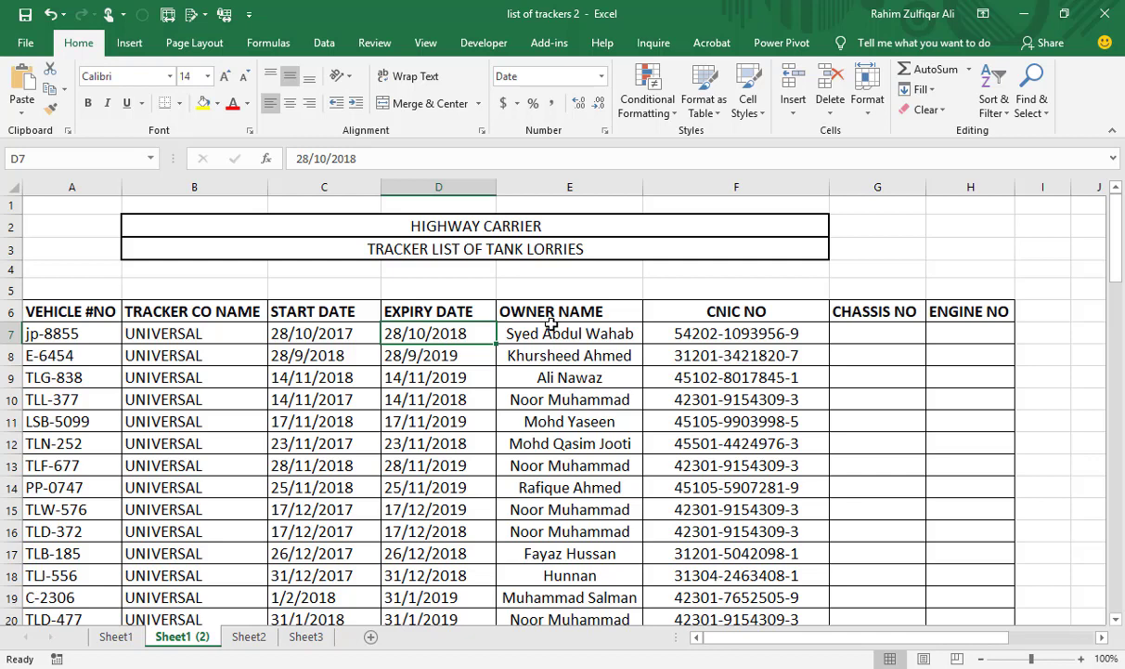
pyautogui.click(445, 397)
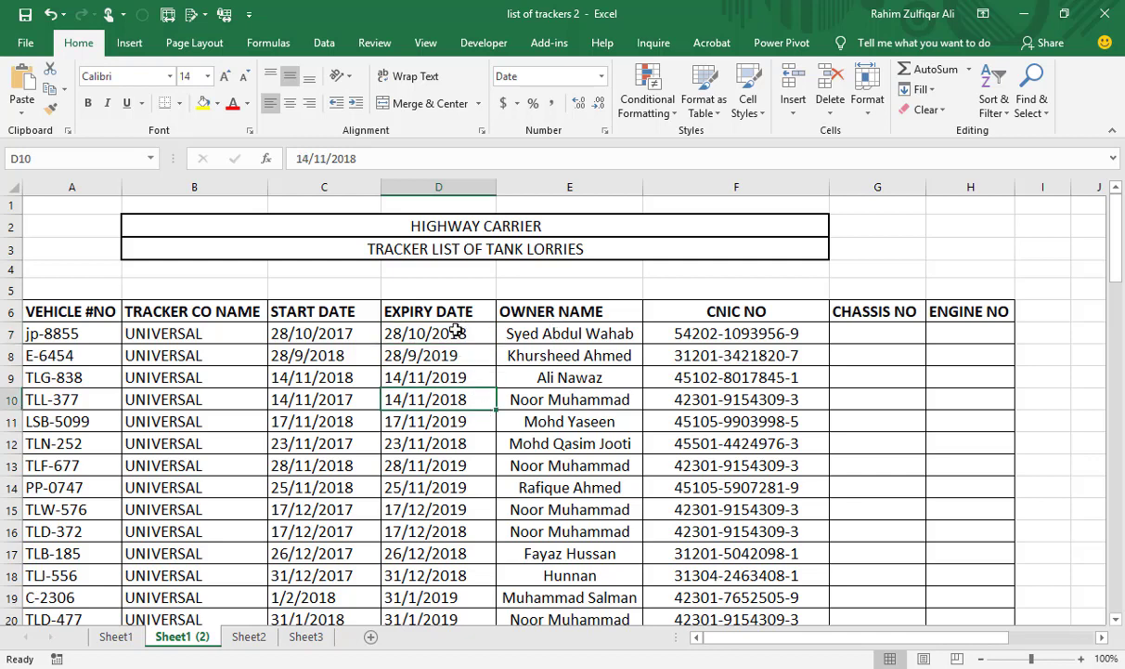
pyautogui.moveTo(456, 331); pyautogui.dragTo(434, 584)
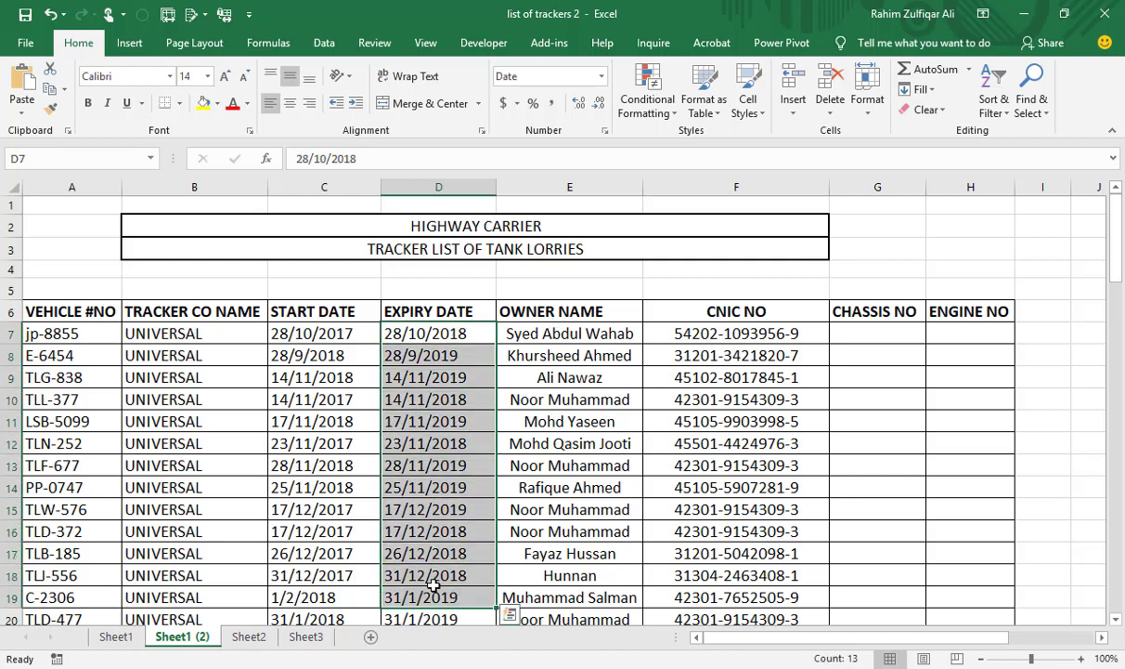
pyautogui.moveTo(424, 311); pyautogui.dragTo(460, 593)
pyautogui.click(432, 399)
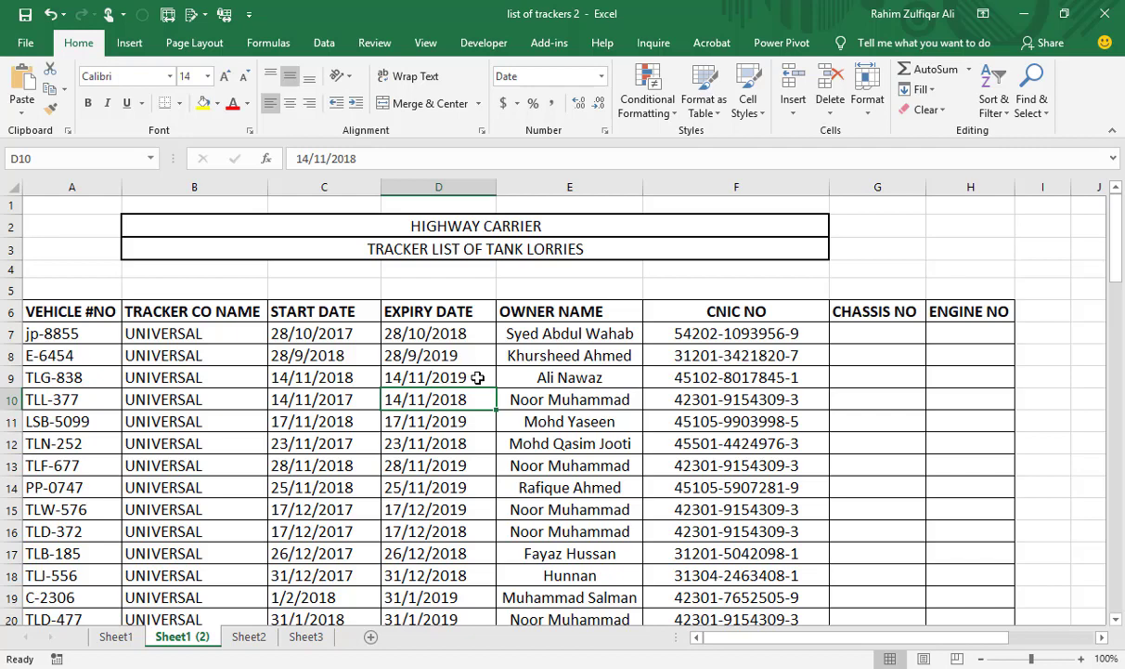
pyautogui.scroll(-8, 478, 376)
pyautogui.click(471, 513)
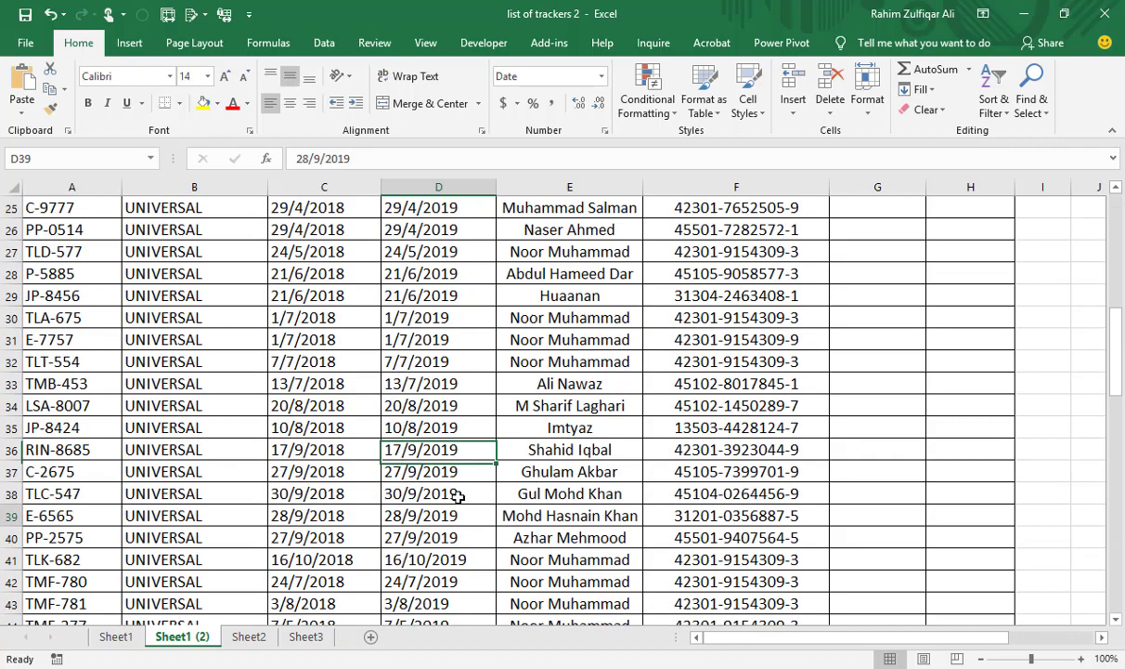
pyautogui.moveTo(458, 496); pyautogui.dragTo(420, 215)
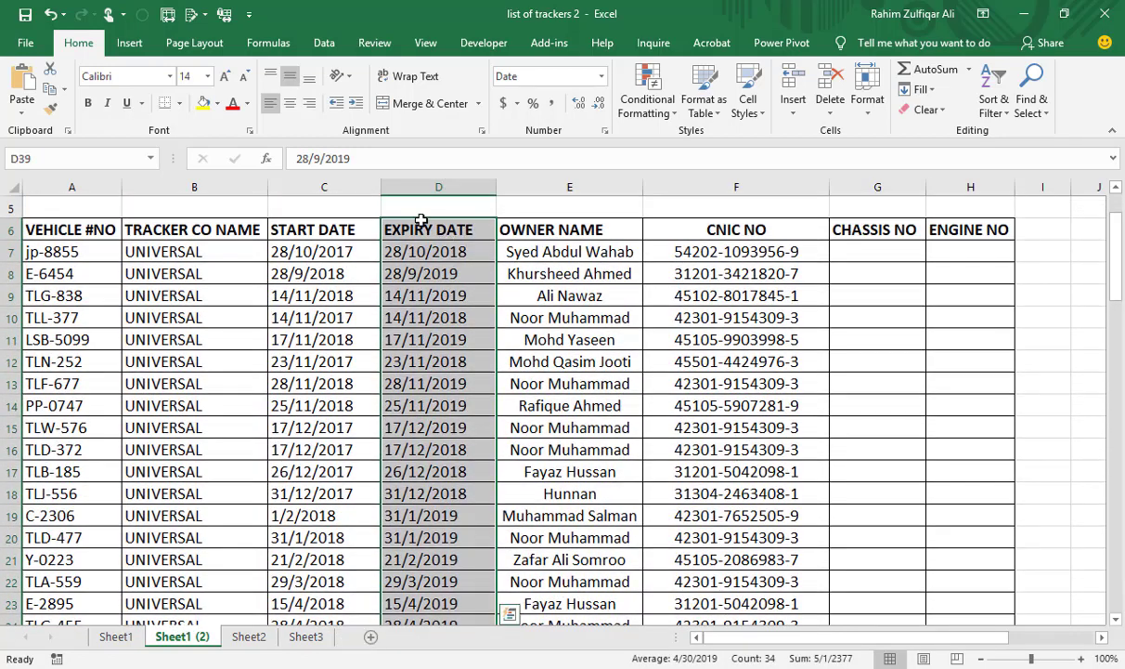
pyautogui.click(434, 281)
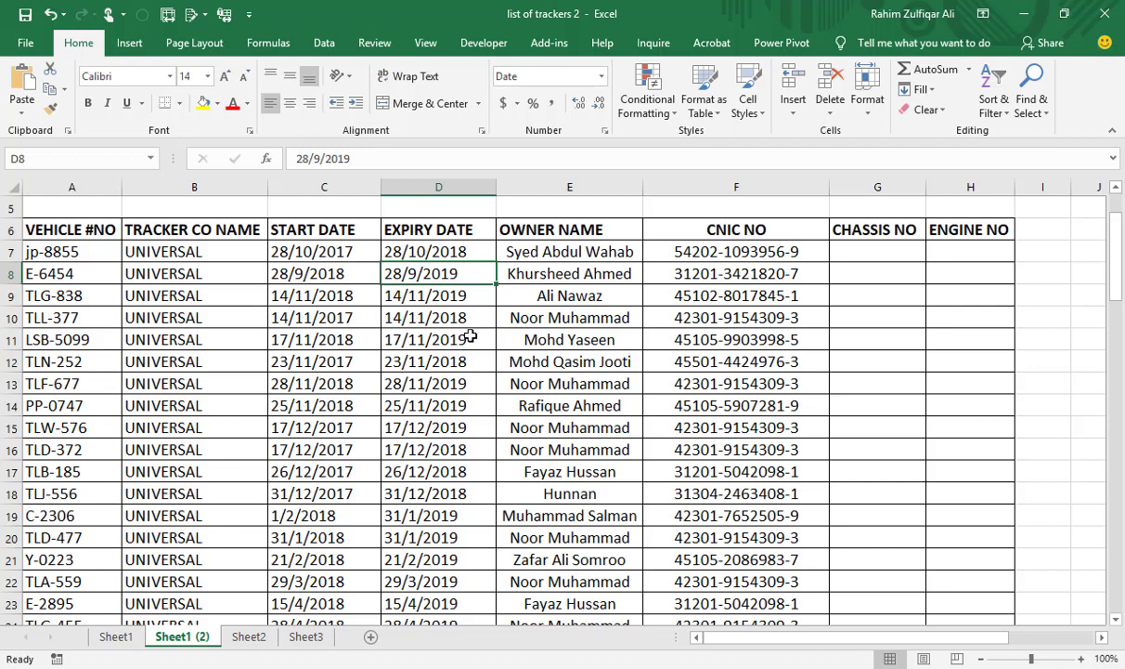
pyautogui.press('Up')
pyautogui.press('Up')
pyautogui.press('Up')
pyautogui.press('Up')
pyautogui.press('Up')
pyautogui.press('Up')
pyautogui.press('Up')
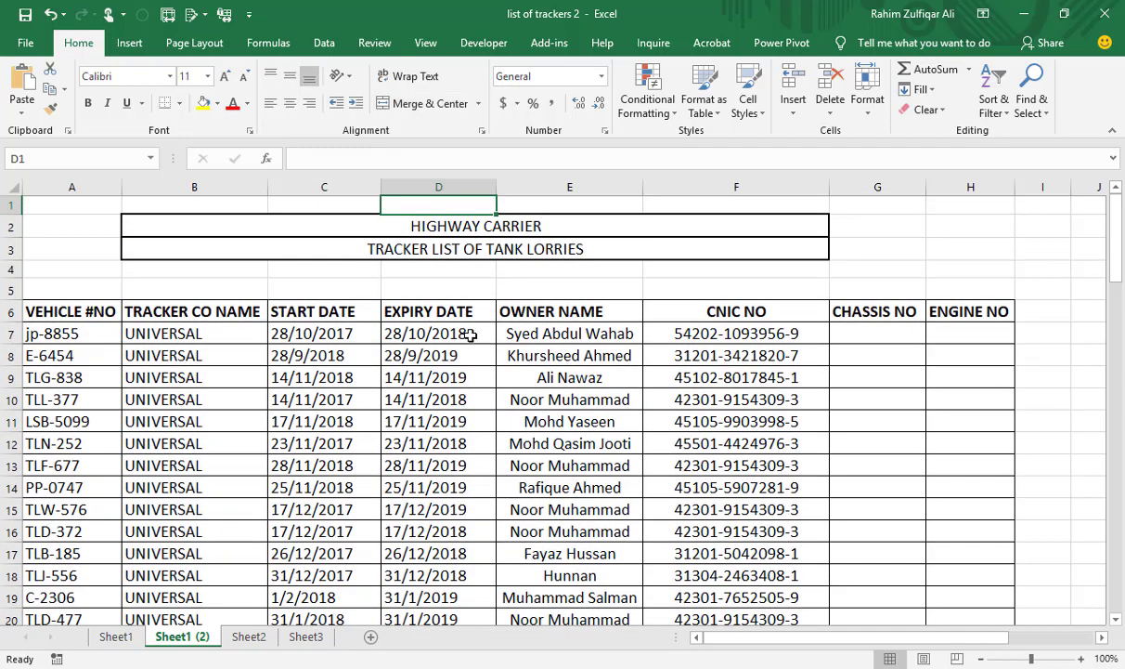
pyautogui.click(628, 118)
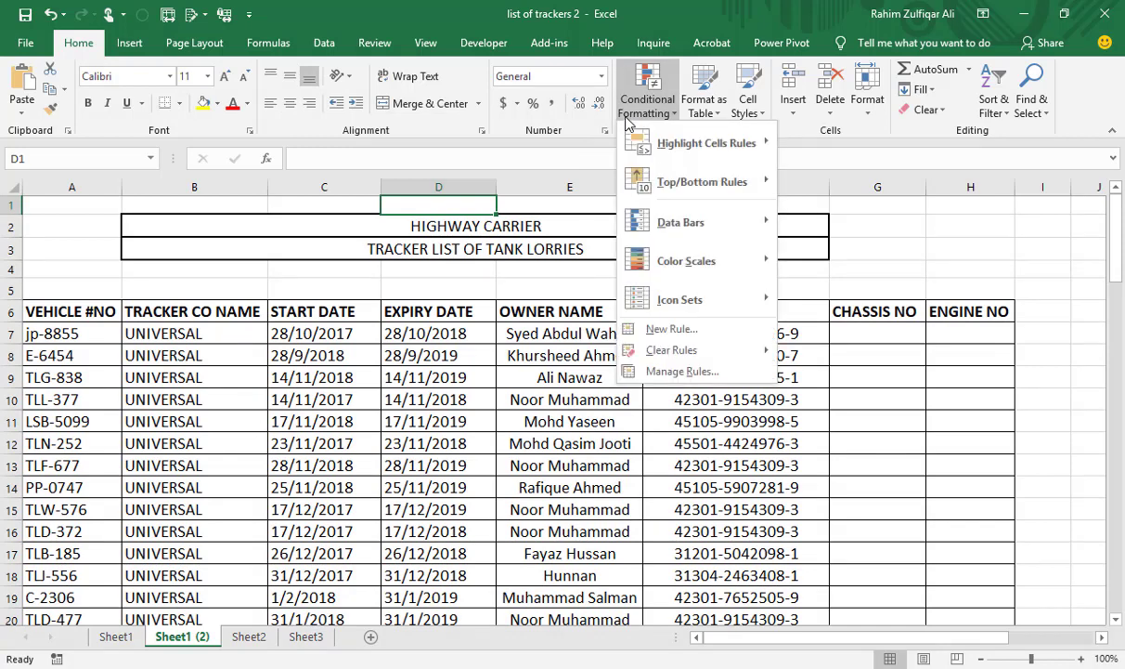
pyautogui.click(457, 335)
pyautogui.click(457, 334)
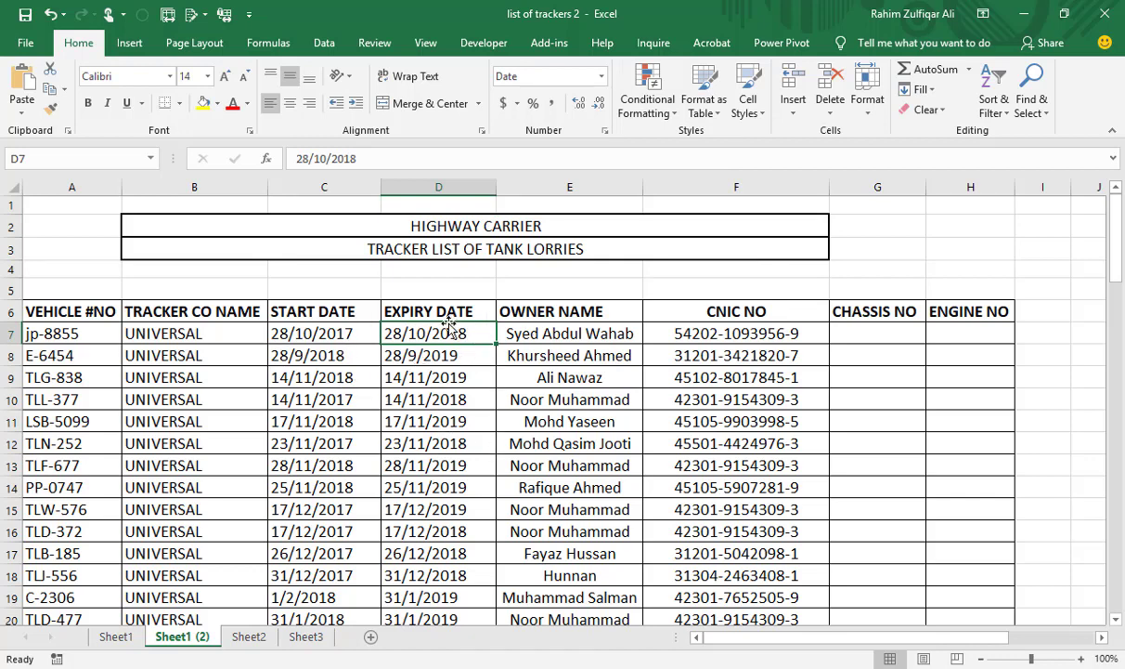
# - Right-align the expiry dates in D7:D18
pyautogui.moveTo(432, 335); pyautogui.dragTo(483, 582)
pyautogui.click(450, 332)
pyautogui.moveTo(442, 334); pyautogui.dragTo(425, 566)
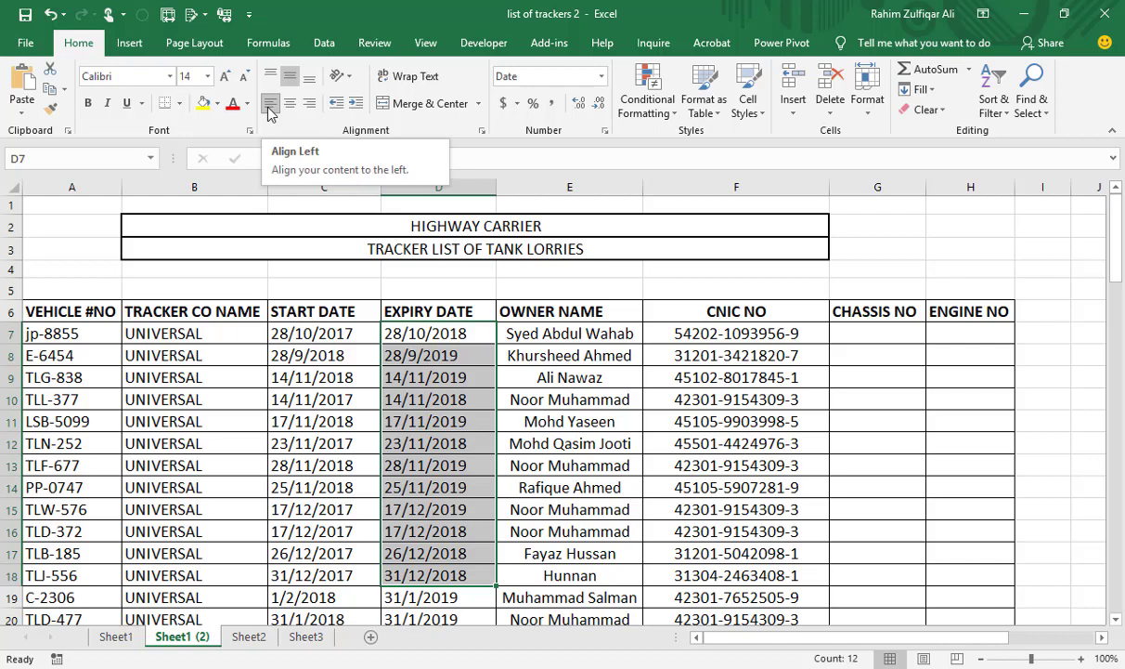
pyautogui.click(311, 105)
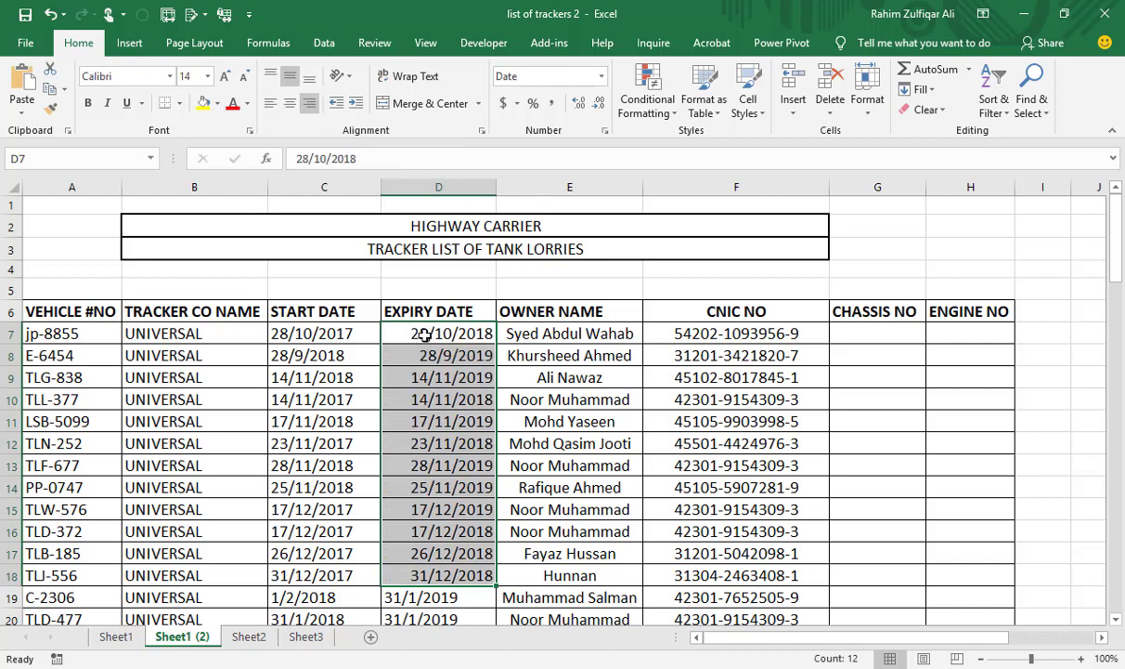
pyautogui.moveTo(427, 332); pyautogui.dragTo(450, 553)
pyautogui.click(441, 487)
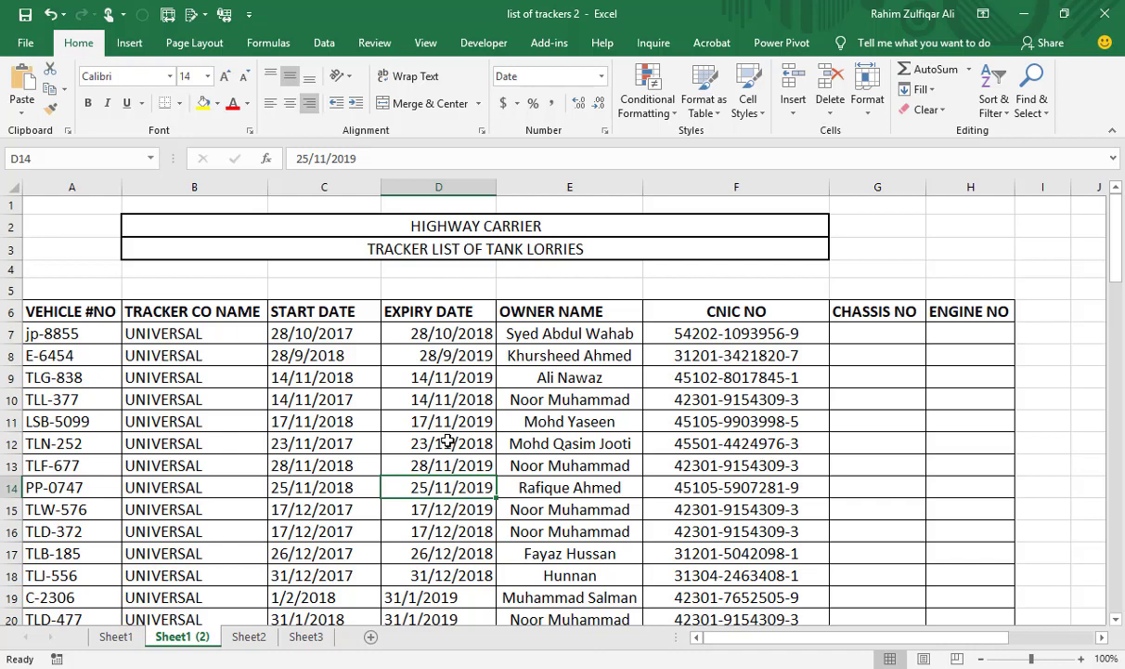
# - Insert an empty column between the EXPIRY DATE and OWNER NAME columns
pyautogui.click(525, 319)
pyautogui.hotkey('alt', 'h')
pyautogui.press('i')
pyautogui.press('c')
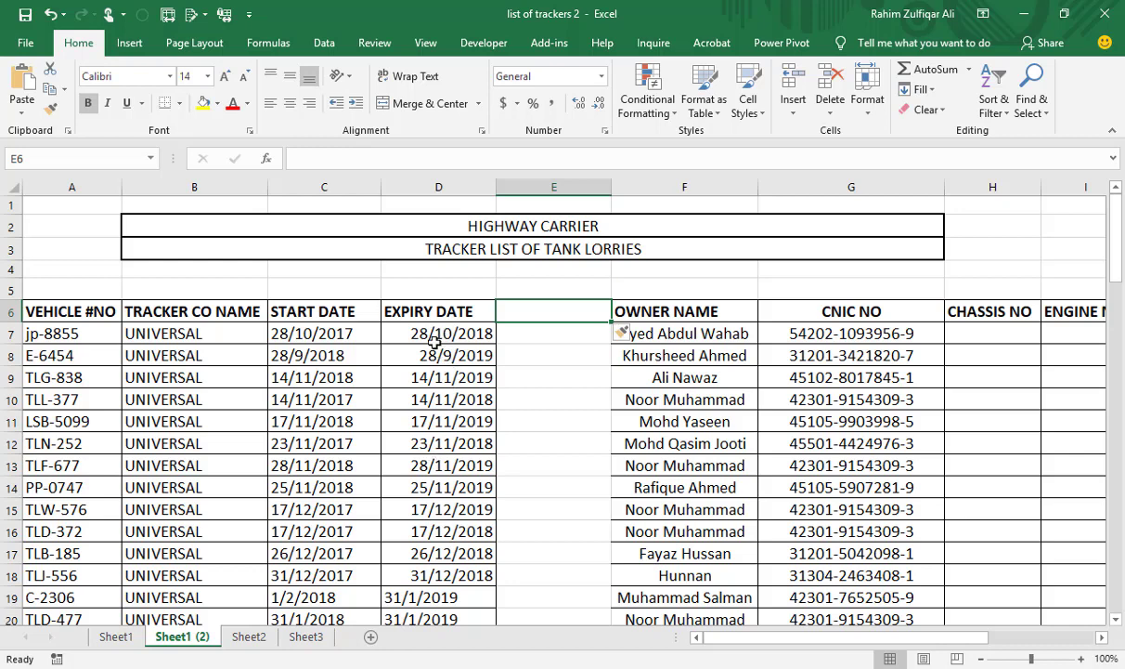
# - Enter =ISNUMBER(D7) in cell E7 to test whether the first expiry date is a real number
pyautogui.moveTo(443, 336); pyautogui.dragTo(467, 571)
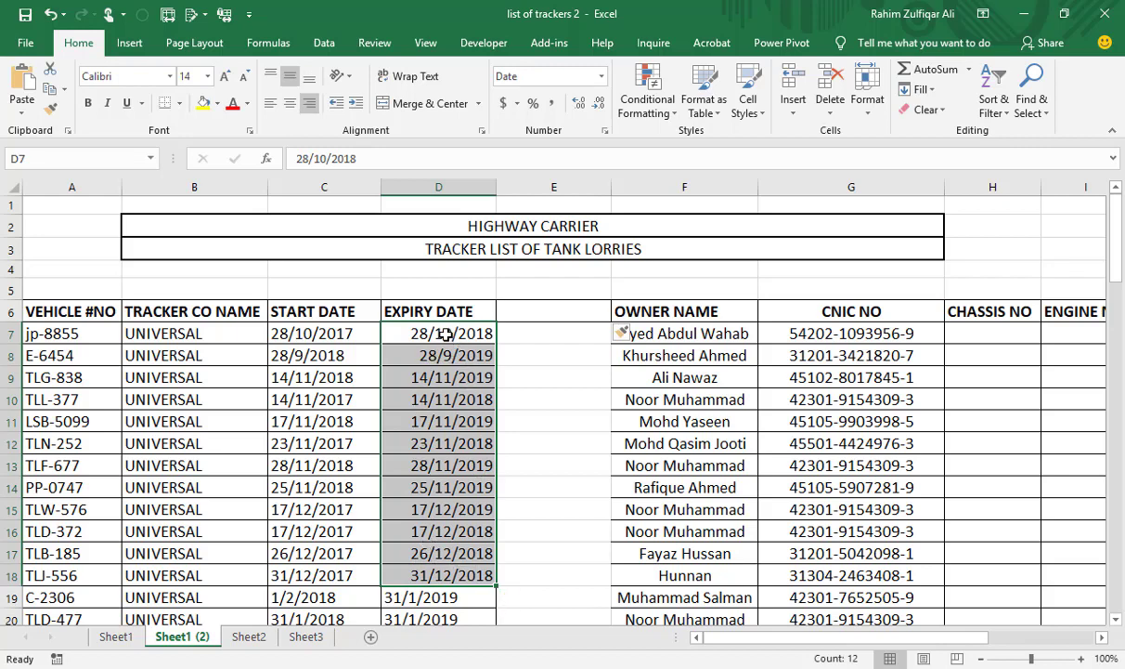
pyautogui.click(425, 403)
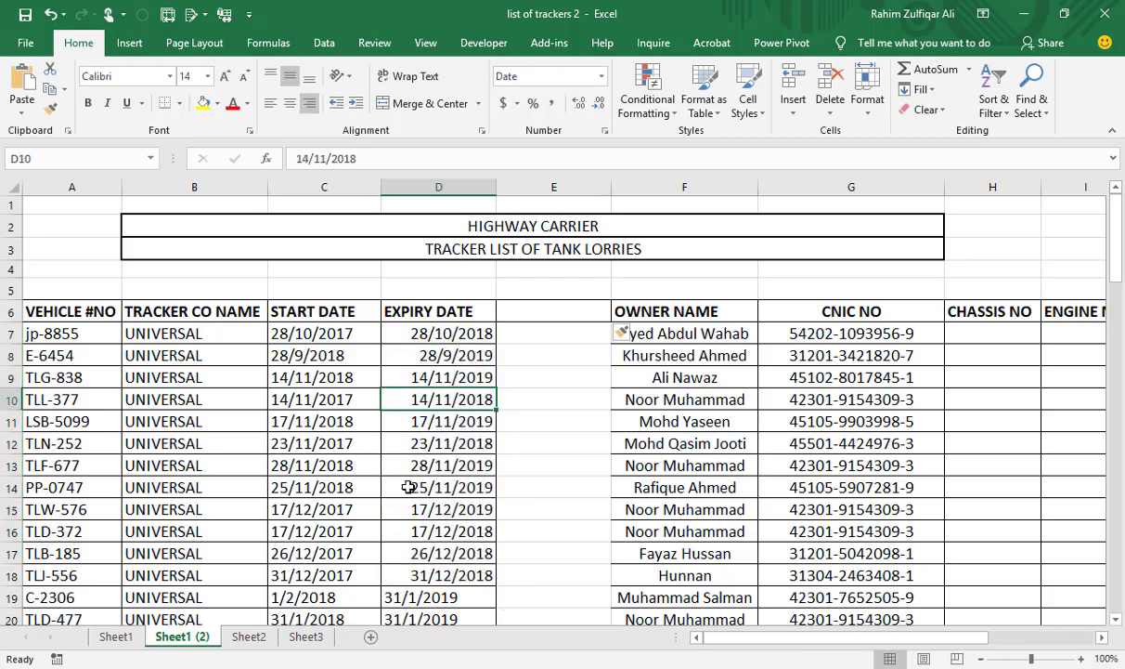
pyautogui.click(532, 340)
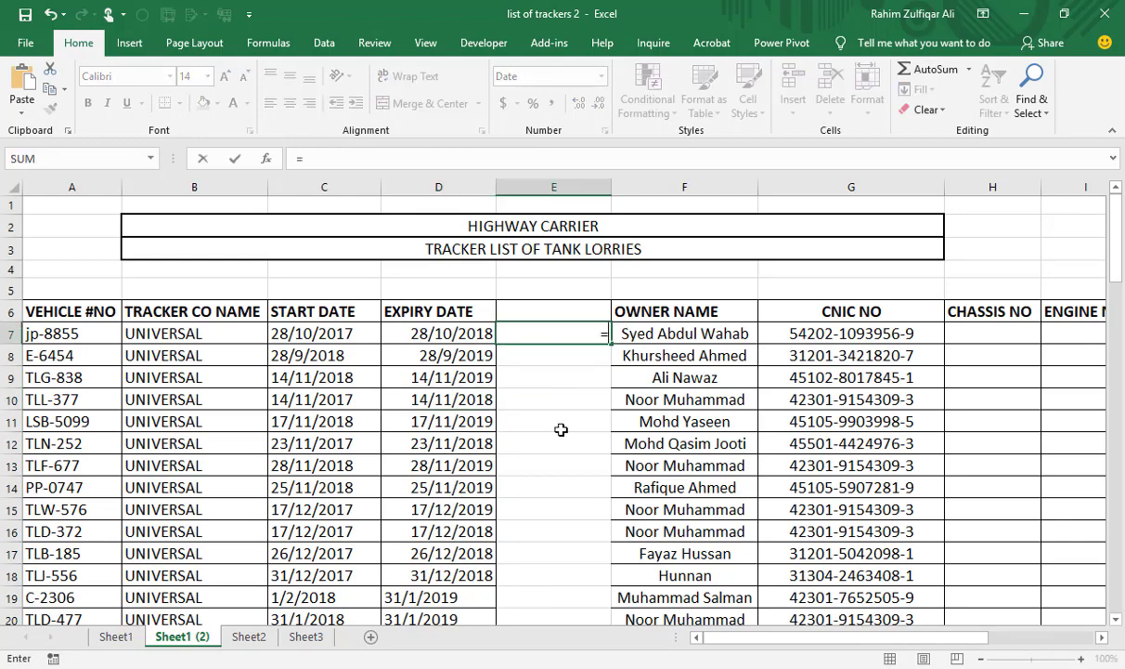
pyautogui.write('=isnum')
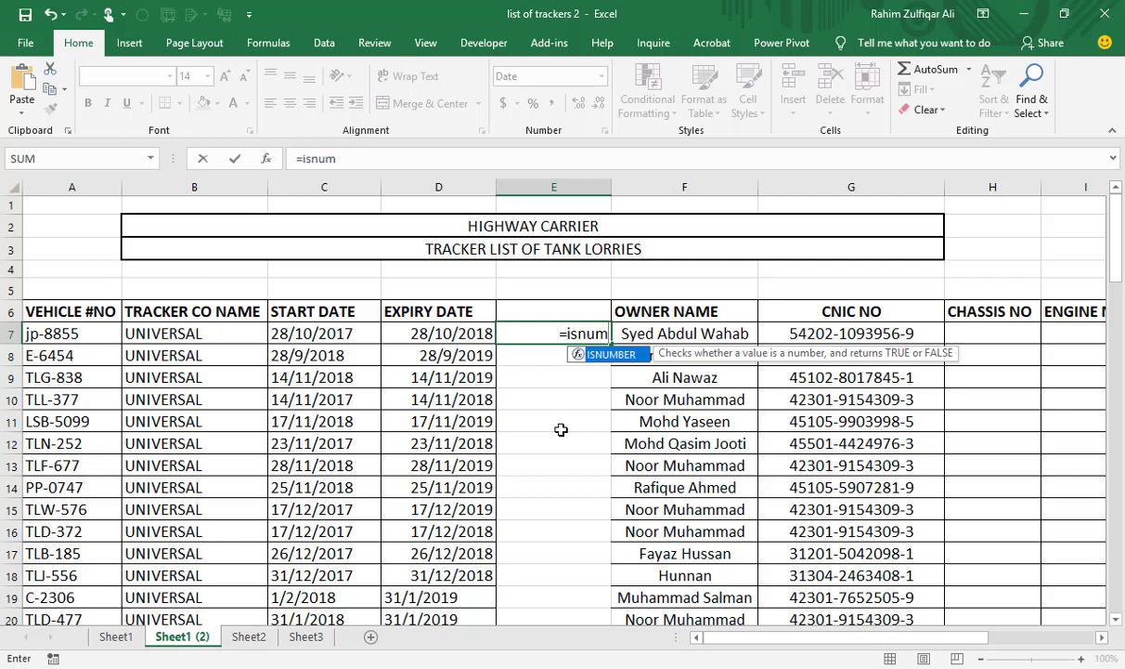
pyautogui.press('Tab')
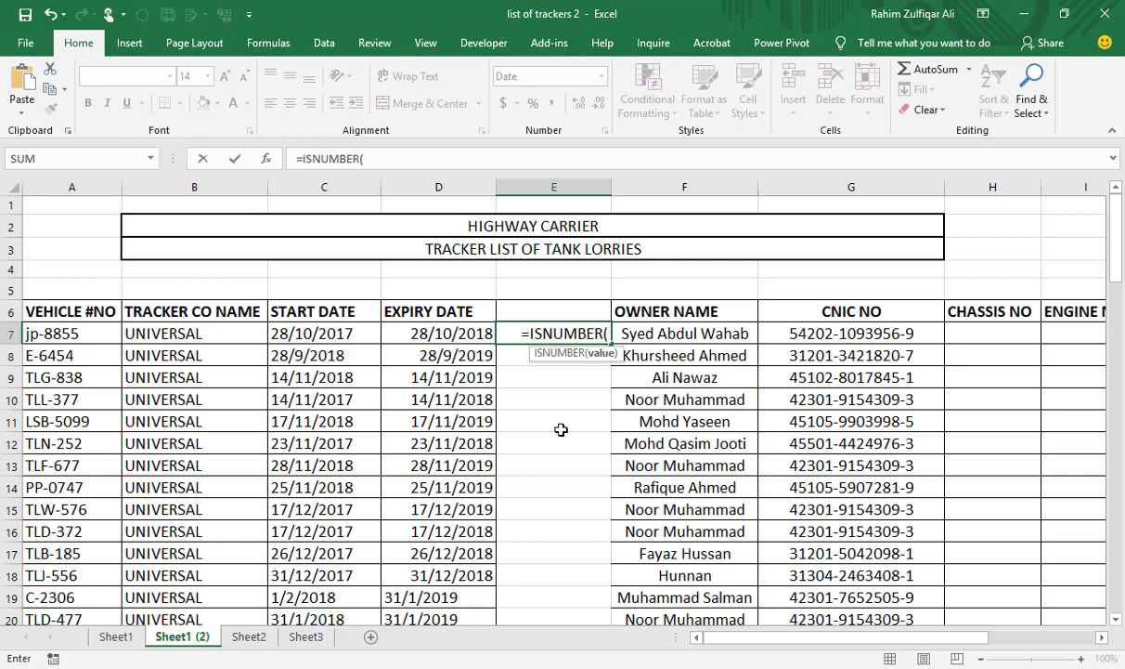
pyautogui.press('Left')
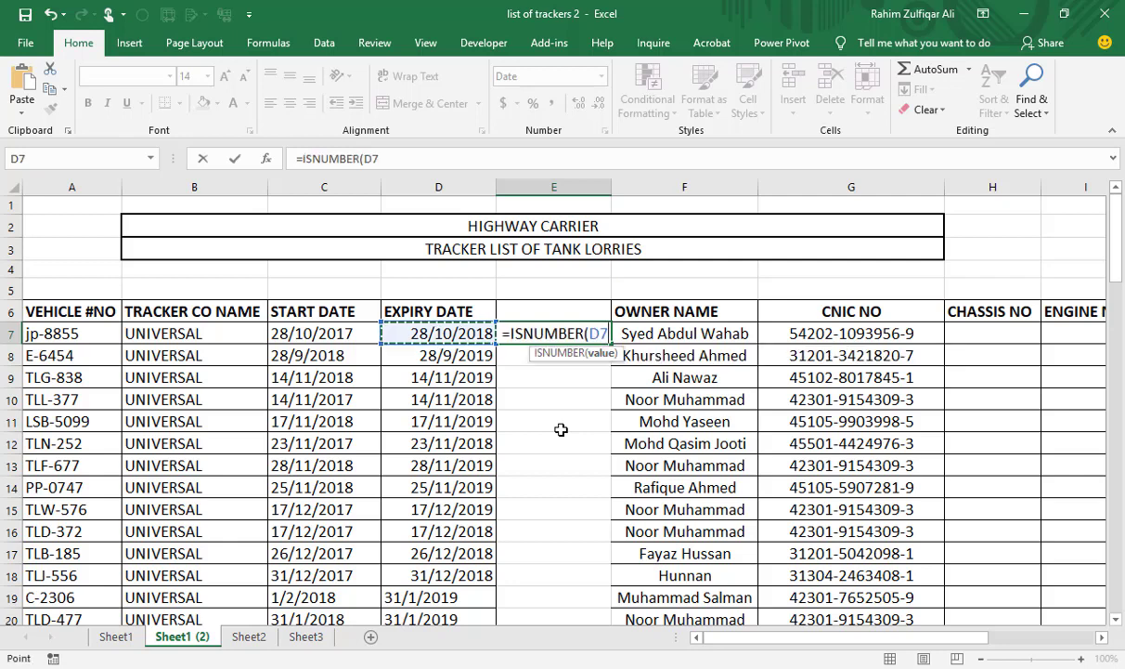
pyautogui.write(')')
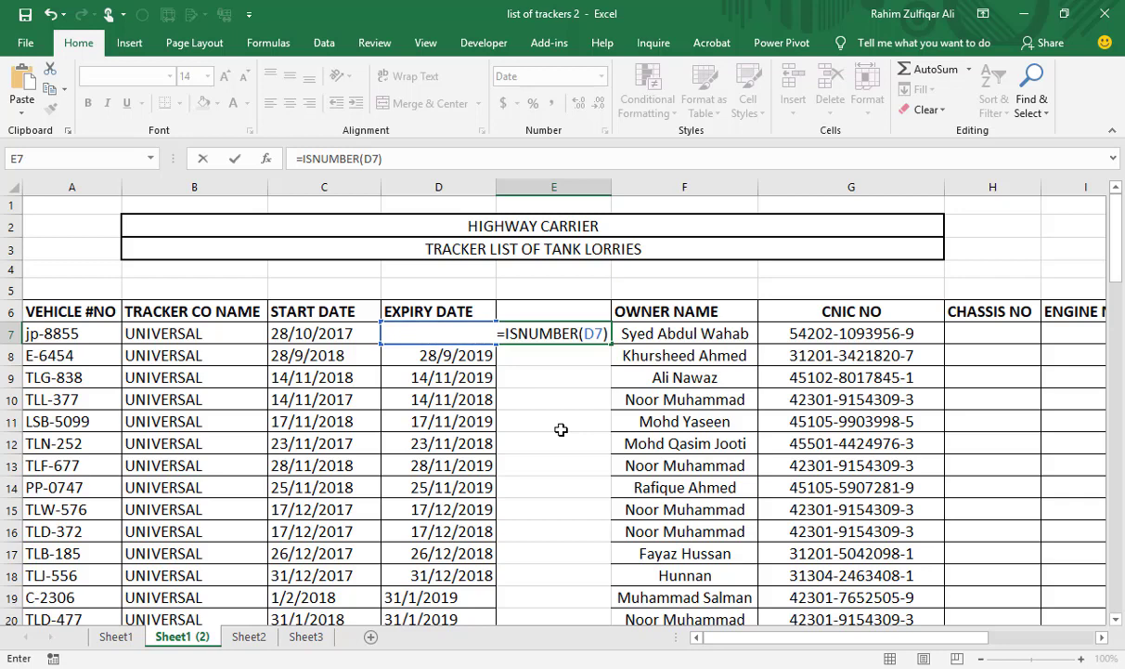
pyautogui.press('Return')
pyautogui.press('Up')
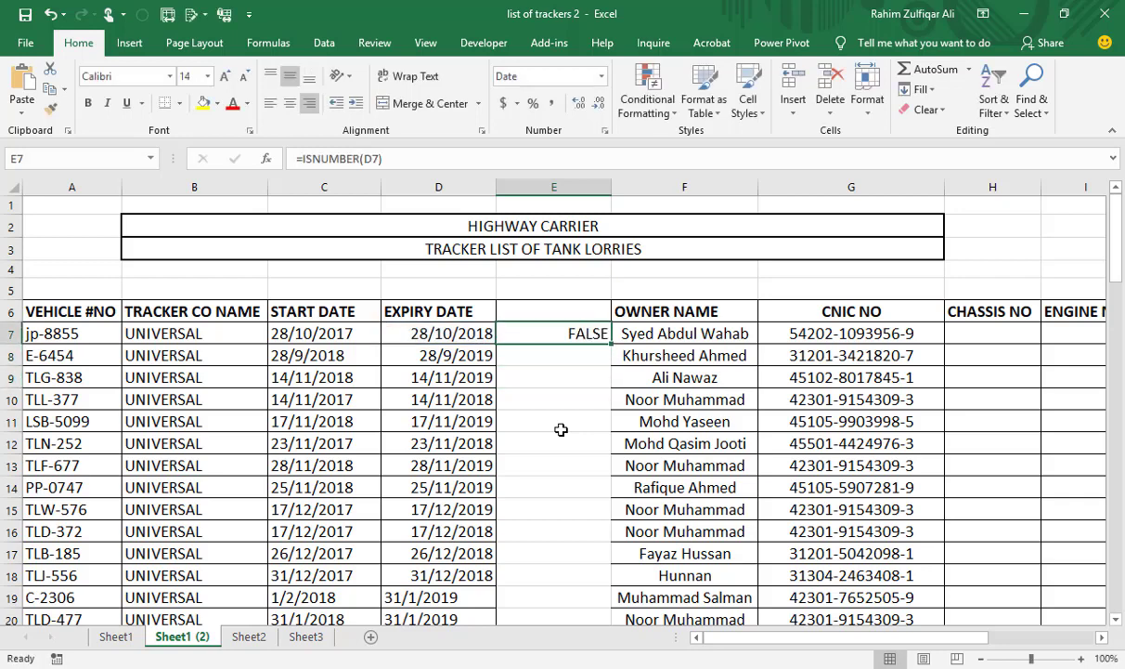
# - Fill the ISNUMBER formula from E7 down to E17
pyautogui.hotkey('shift', 'Down')
pyautogui.hotkey('shift', 'Down')
pyautogui.hotkey('shift', 'Down')
pyautogui.hotkey('shift', 'Down')
pyautogui.hotkey('shift', 'Down')
pyautogui.hotkey('shift', 'Down')
pyautogui.hotkey('shift', 'Down')
pyautogui.hotkey('shift', 'Down')
pyautogui.hotkey('shift', 'Down')
pyautogui.hotkey('shift', 'Down')
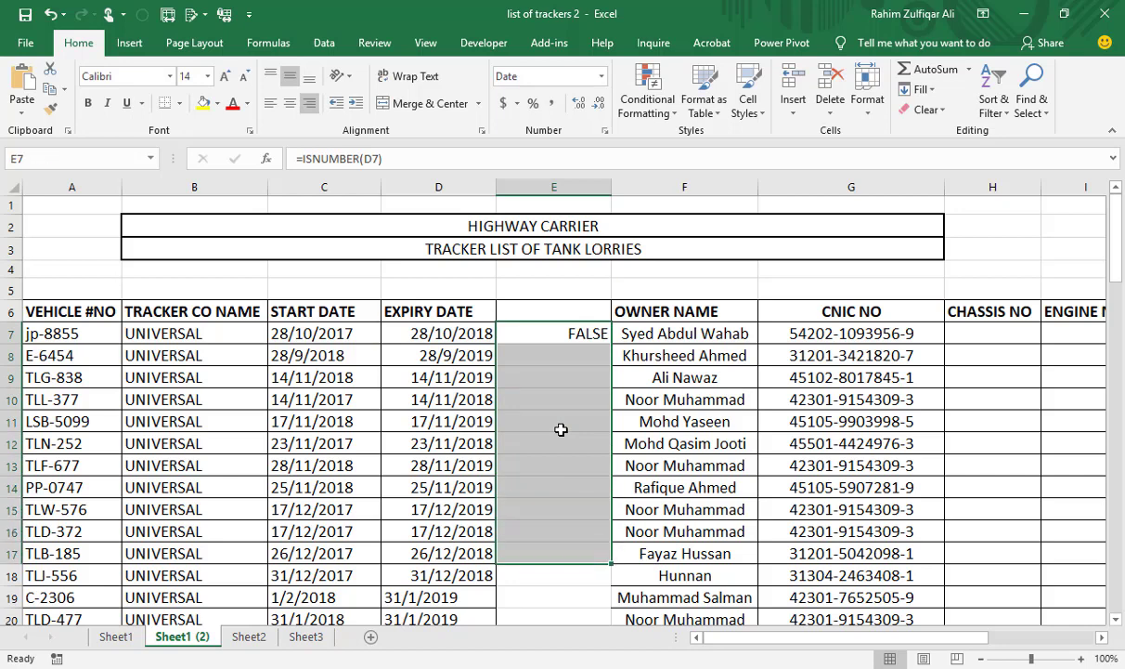
pyautogui.hotkey('ctrl', 'd')
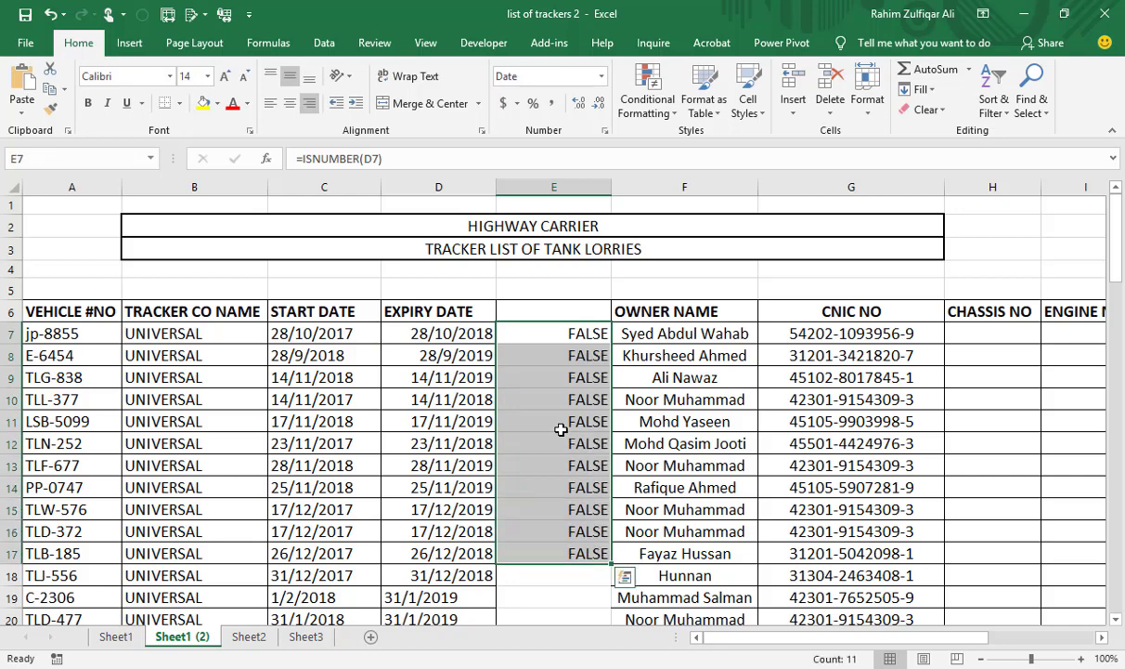
# - Clear the ISNUMBER test formulas and delete the helper column E
pyautogui.press('Delete')
pyautogui.click(562, 429)
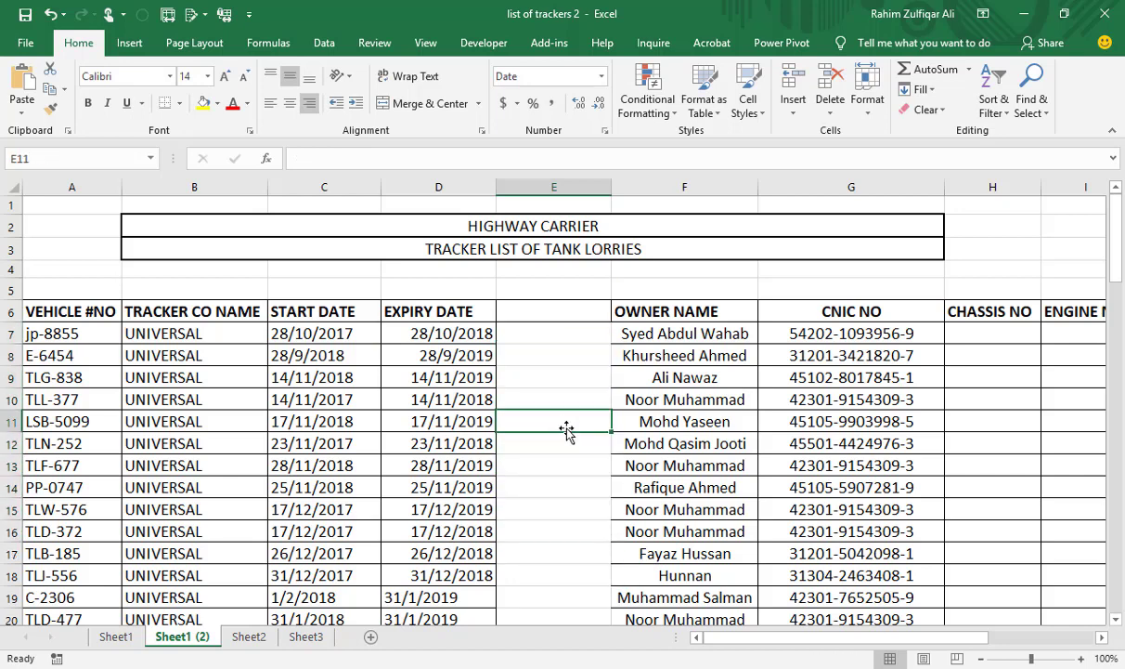
pyautogui.click(517, 186)
pyautogui.rightClick(520, 188)
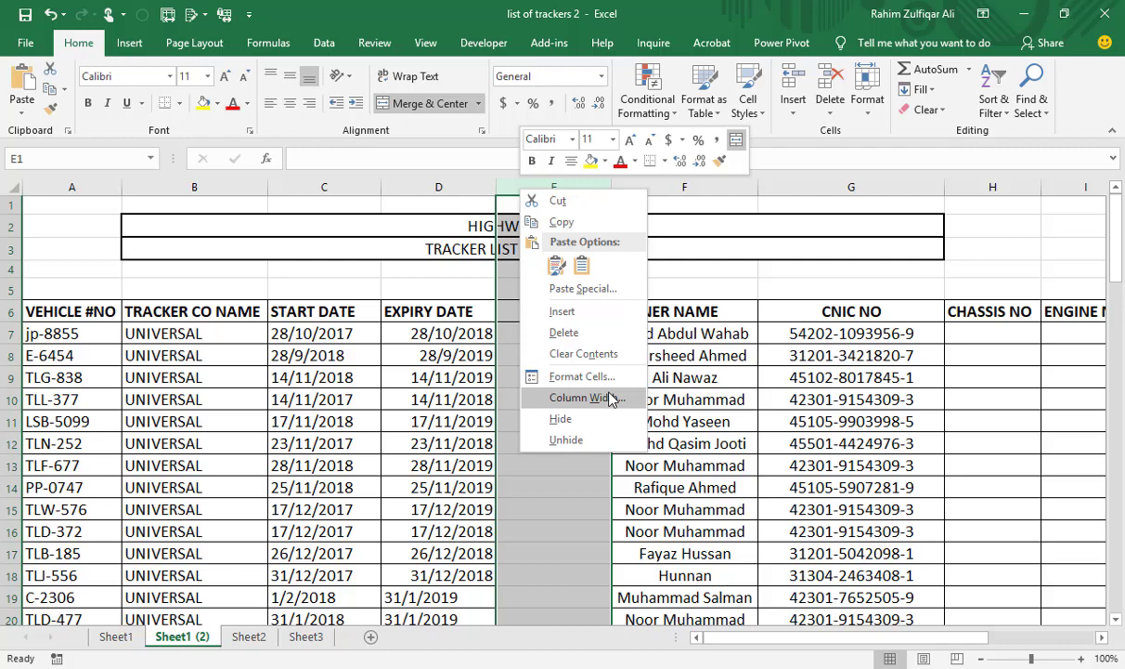
pyautogui.click(563, 332)
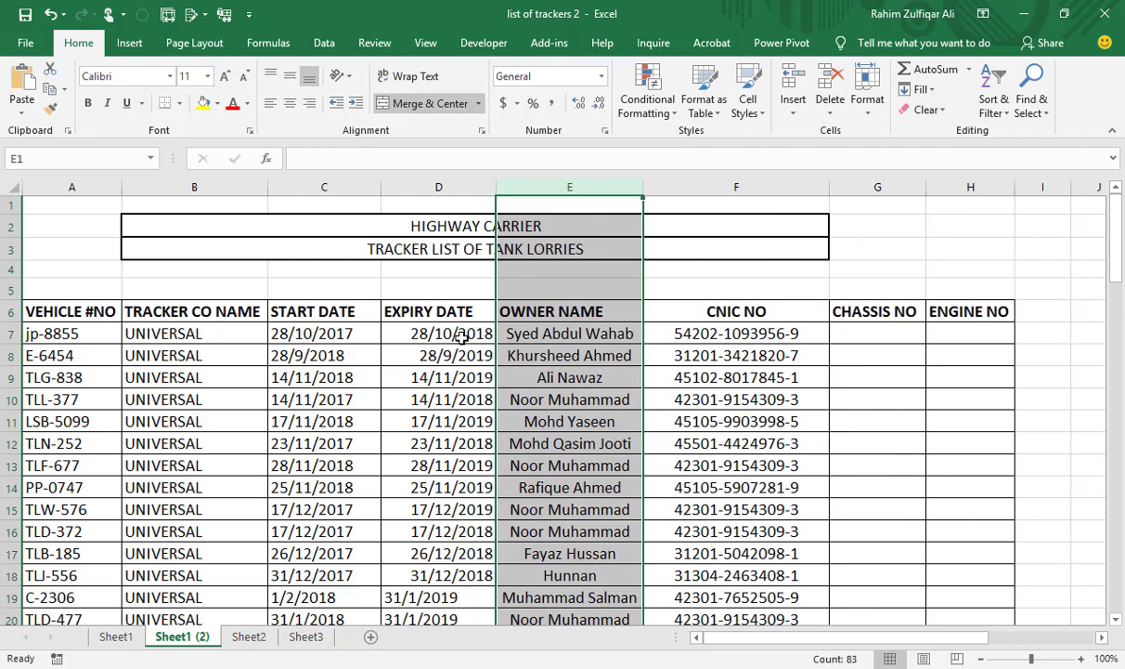
# - Left-align the expiry dates in D7:D18 again
pyautogui.click(450, 336)
pyautogui.moveTo(450, 336); pyautogui.dragTo(451, 575)
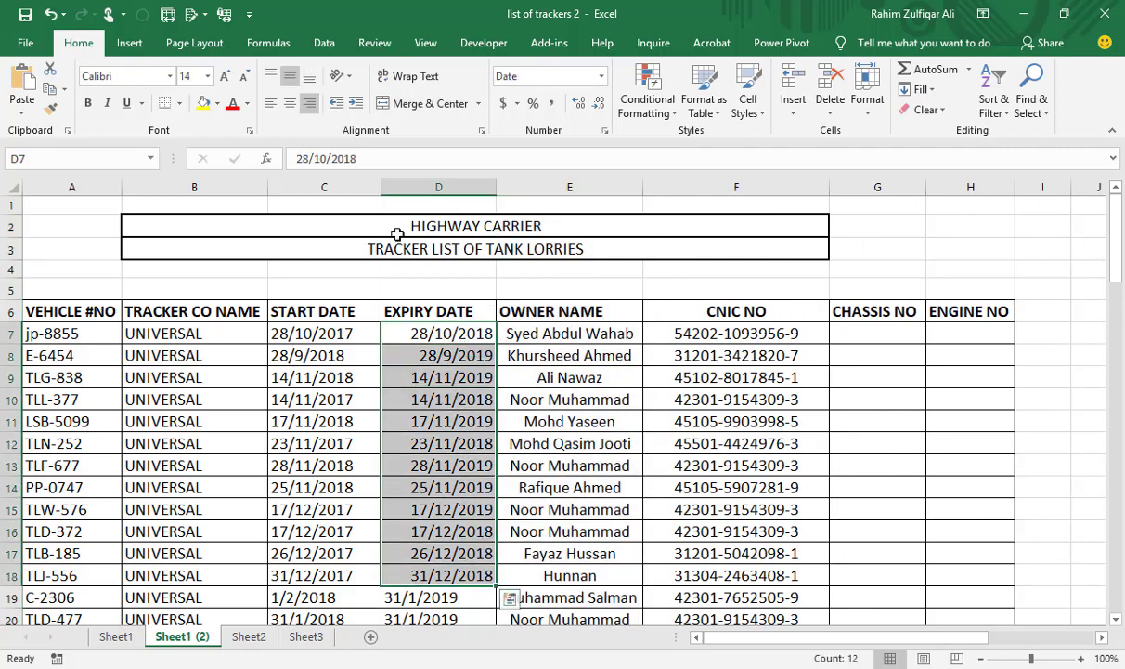
pyautogui.click(270, 105)
# - Try to run Text to Columns on the start and expiry dates in C7:D89 together
pyautogui.click(436, 333)
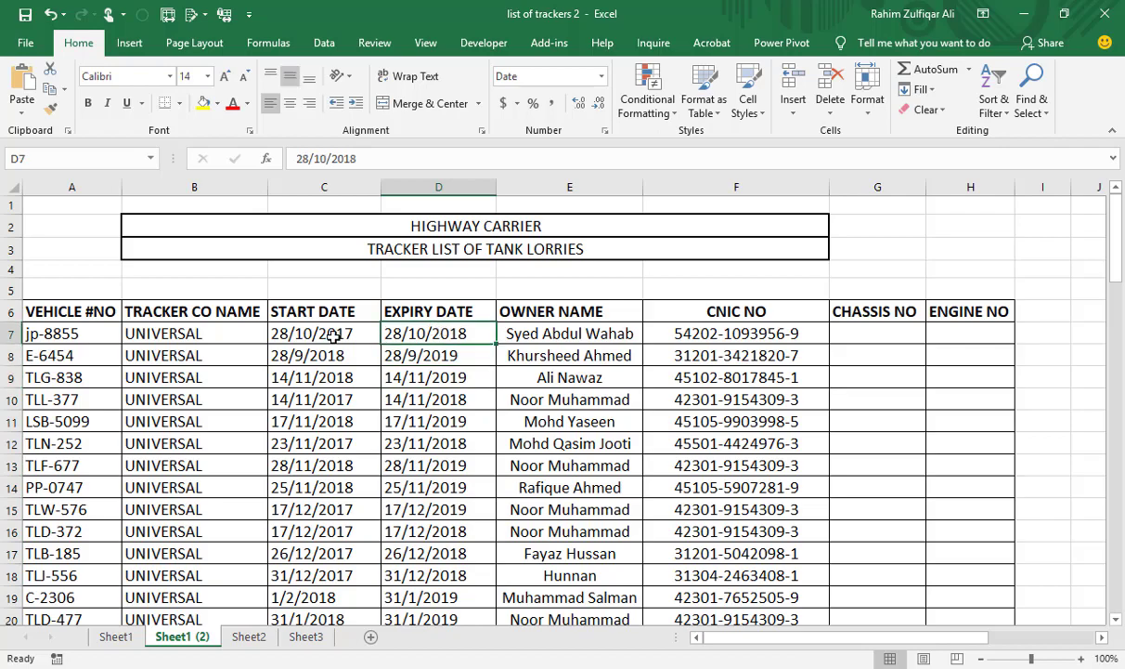
pyautogui.hotkey('ctrl', 'shift', 'Down')
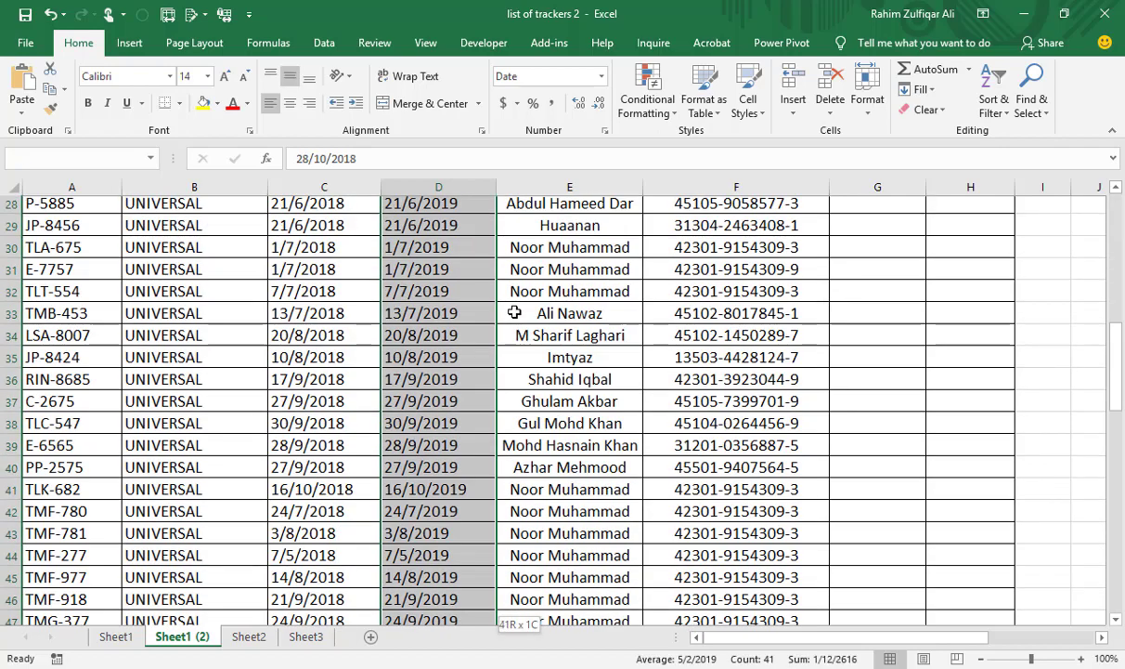
pyautogui.hotkey('shift', 'Left')
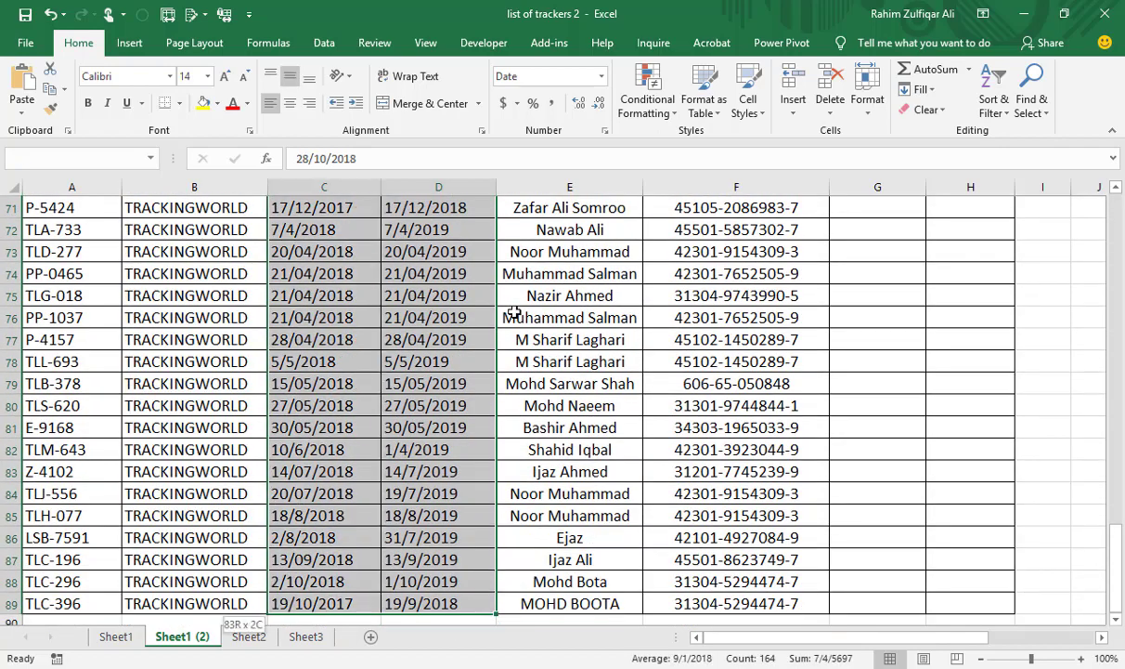
pyautogui.scroll(8, 512, 307)
pyautogui.scroll(15, 512, 307)
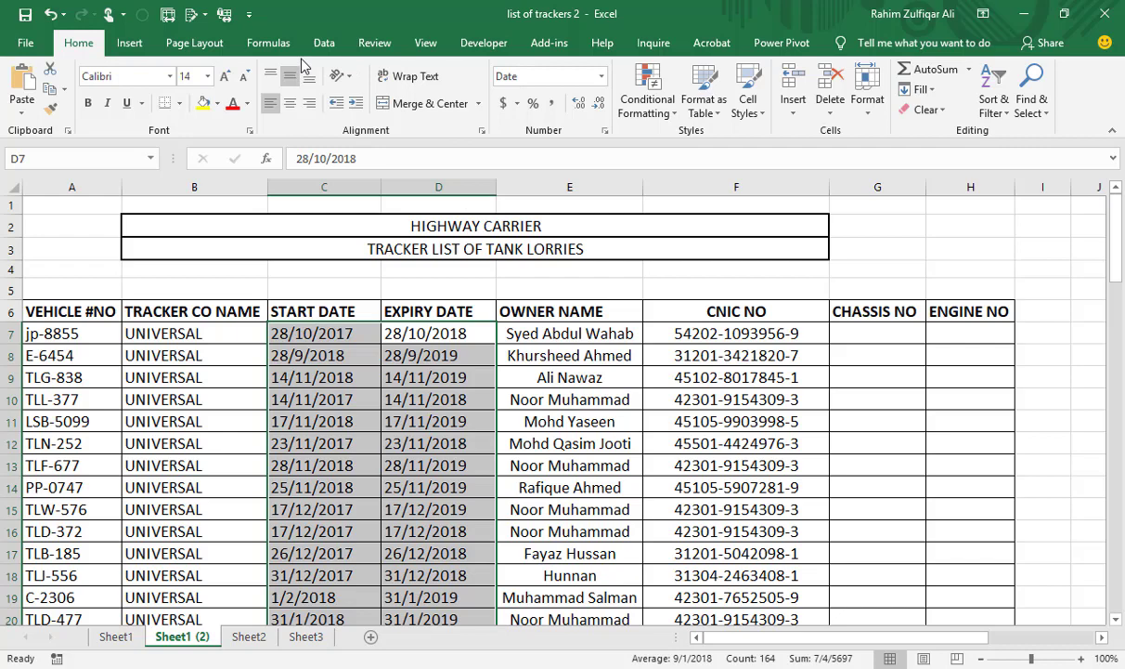
pyautogui.click(324, 43)
pyautogui.click(535, 99)
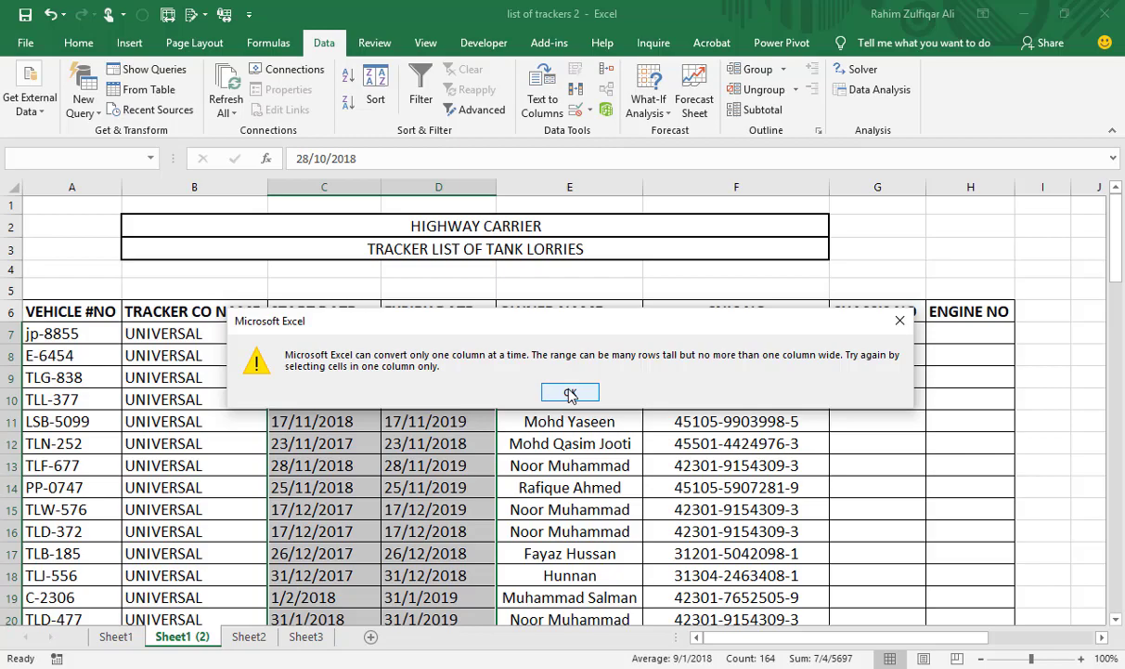
pyautogui.click(570, 394)
pyautogui.click(408, 335)
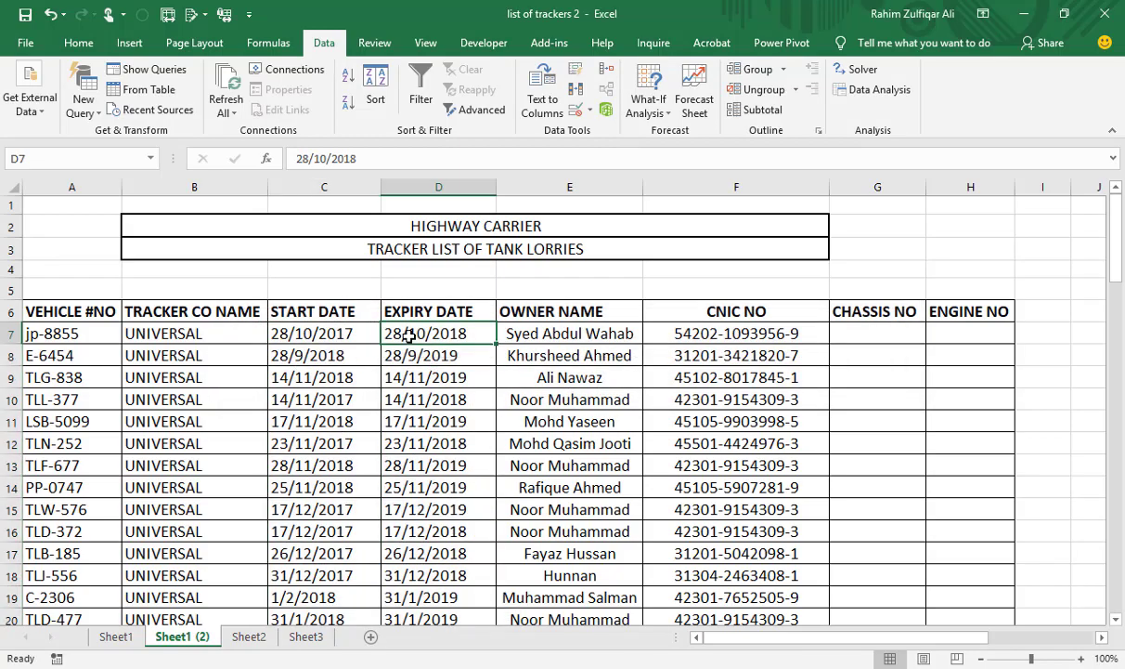
# - Convert the expiry dates in D7:D89 with Text to Columns, using Delimited data and the DMY date format
pyautogui.hotkey('ctrl', 'shift', 'Down')
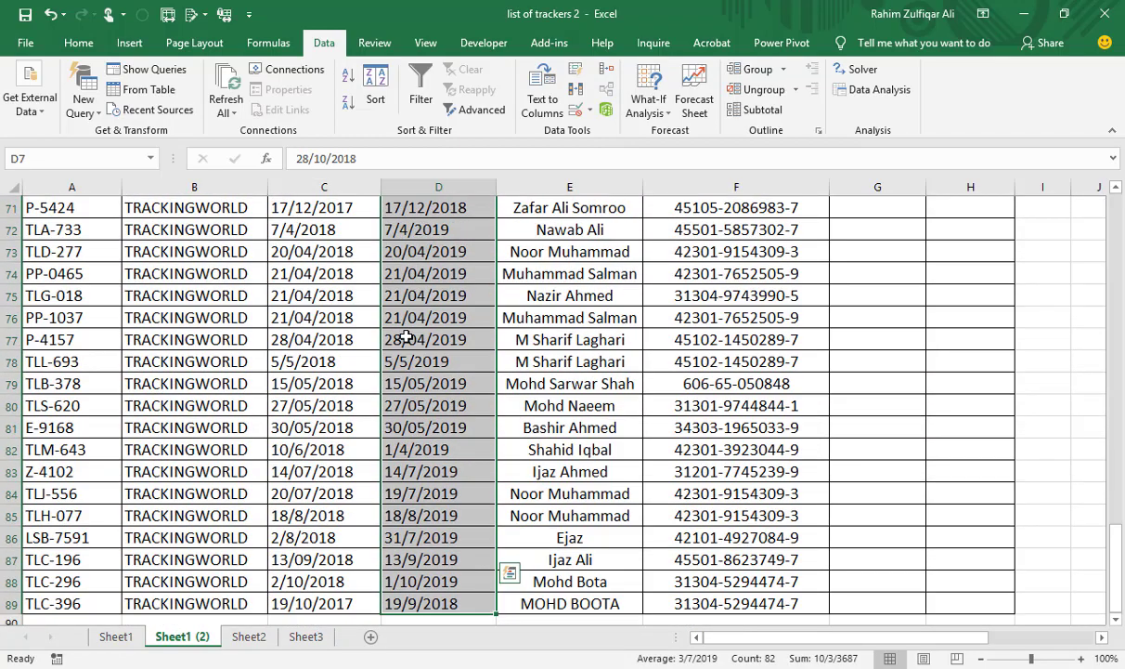
pyautogui.scroll(20, 408, 338)
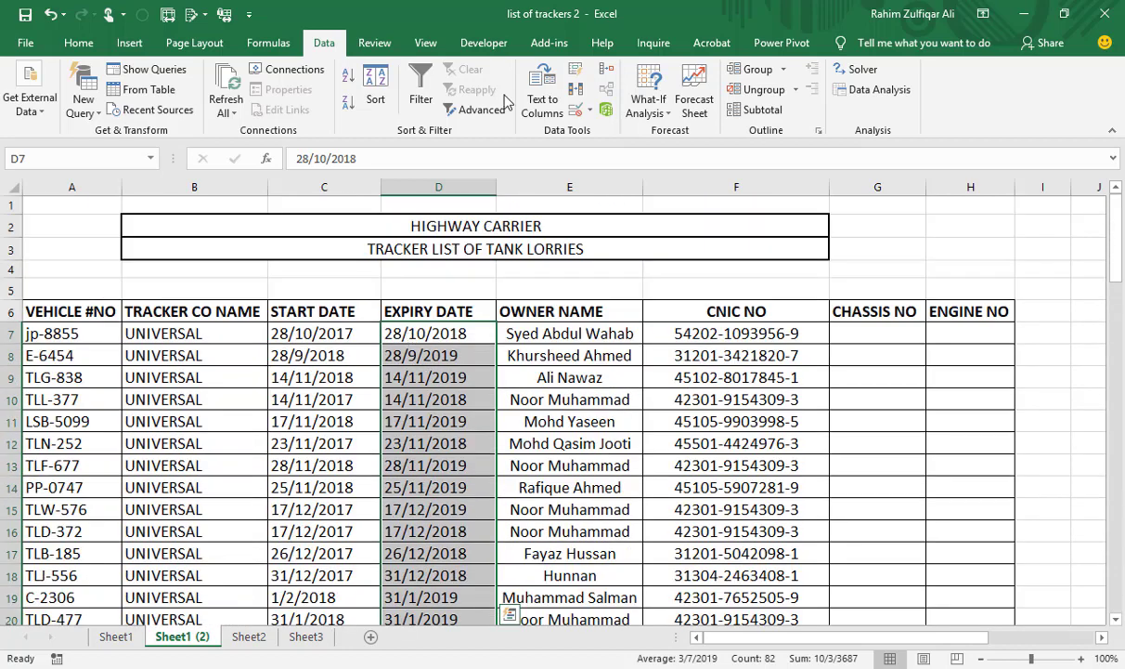
pyautogui.click(547, 86)
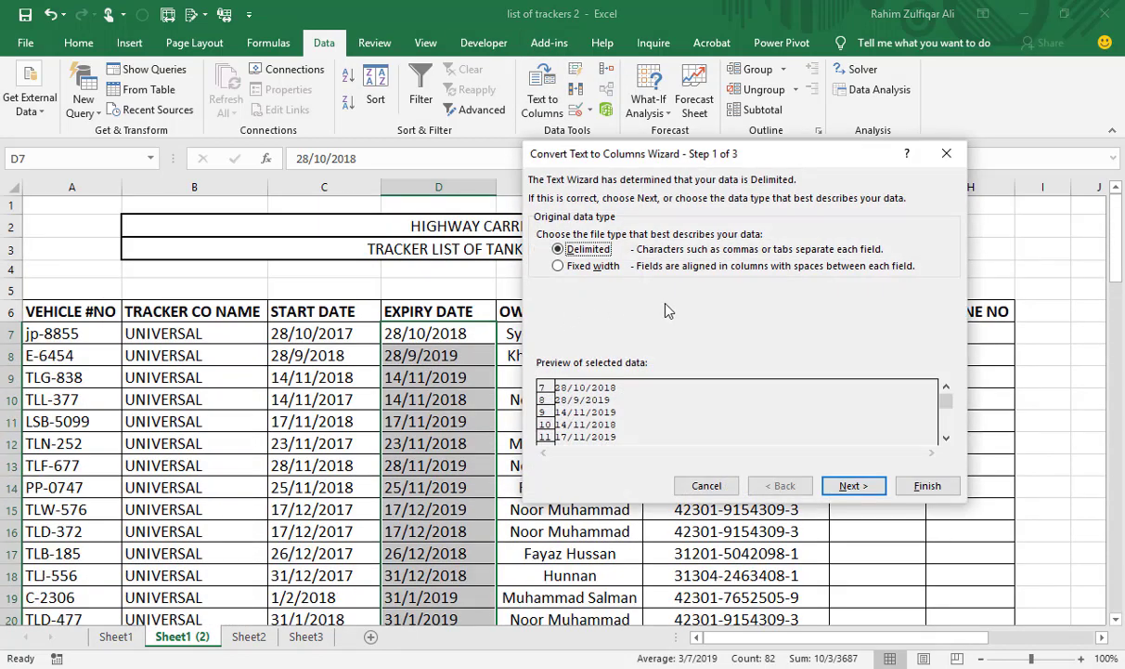
pyautogui.click(863, 487)
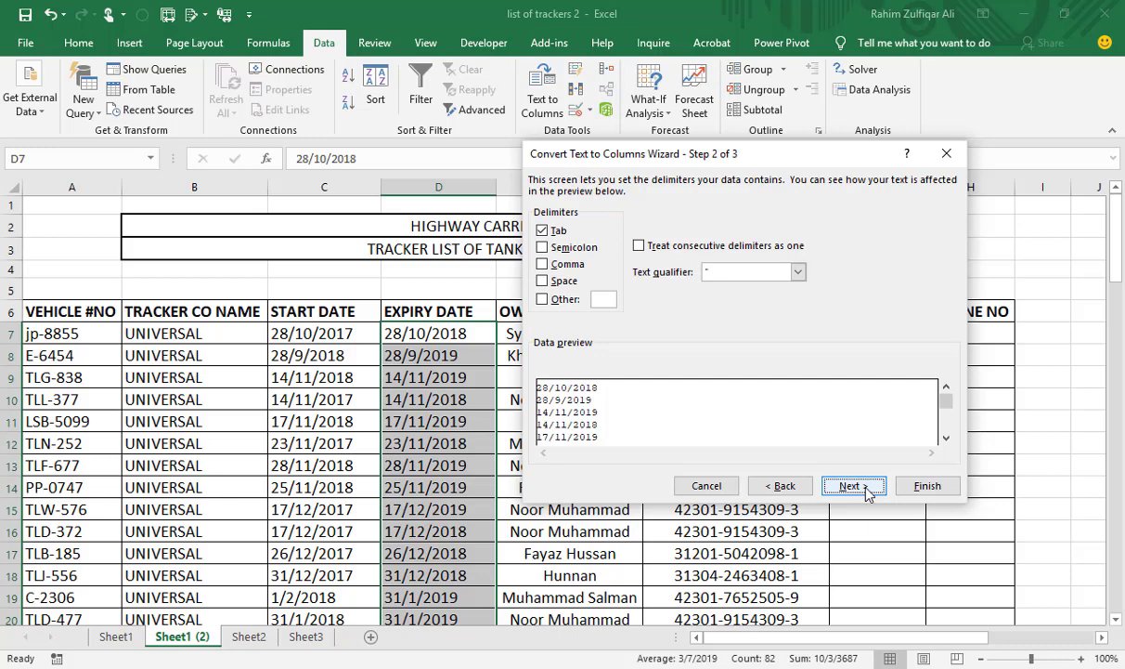
pyautogui.click(864, 488)
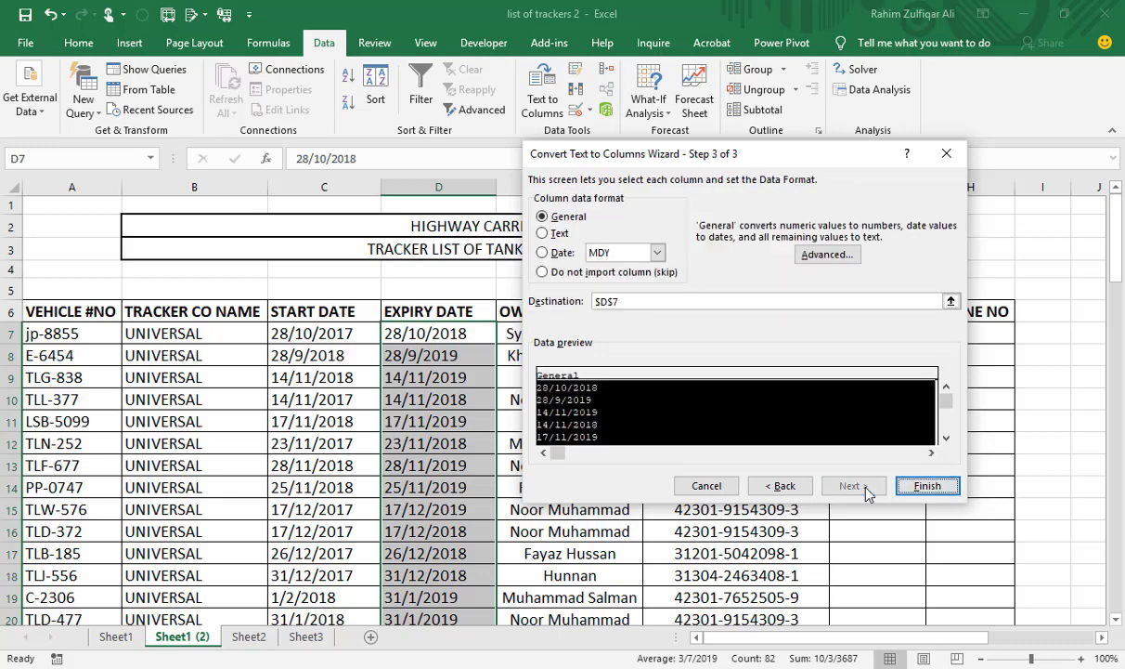
pyautogui.click(560, 254)
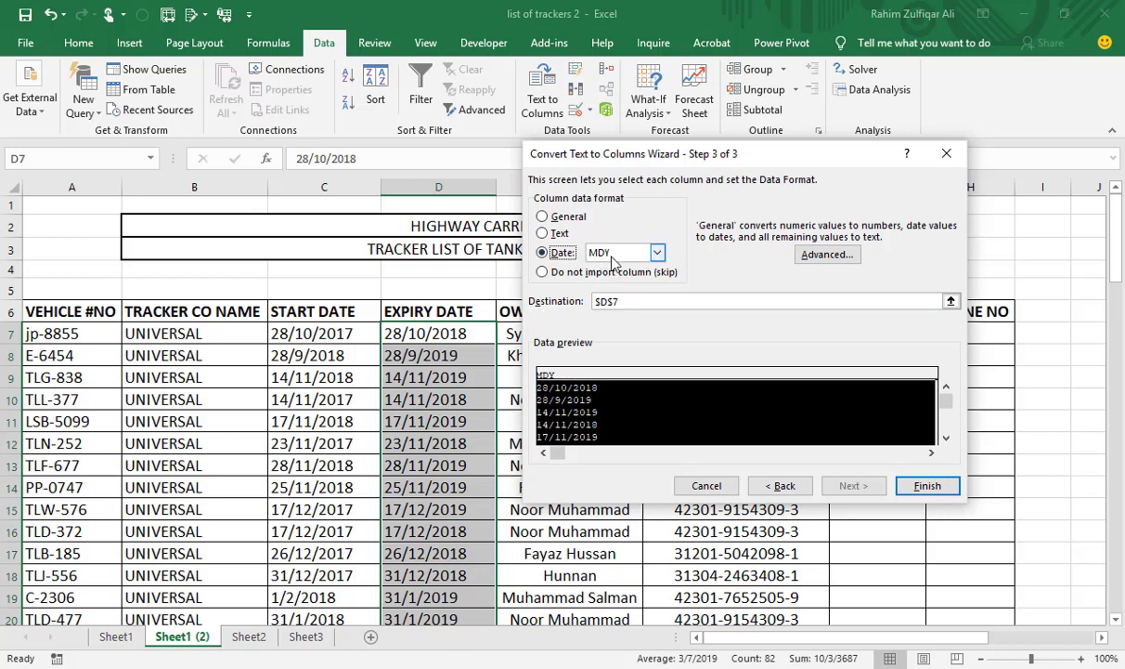
pyautogui.click(658, 252)
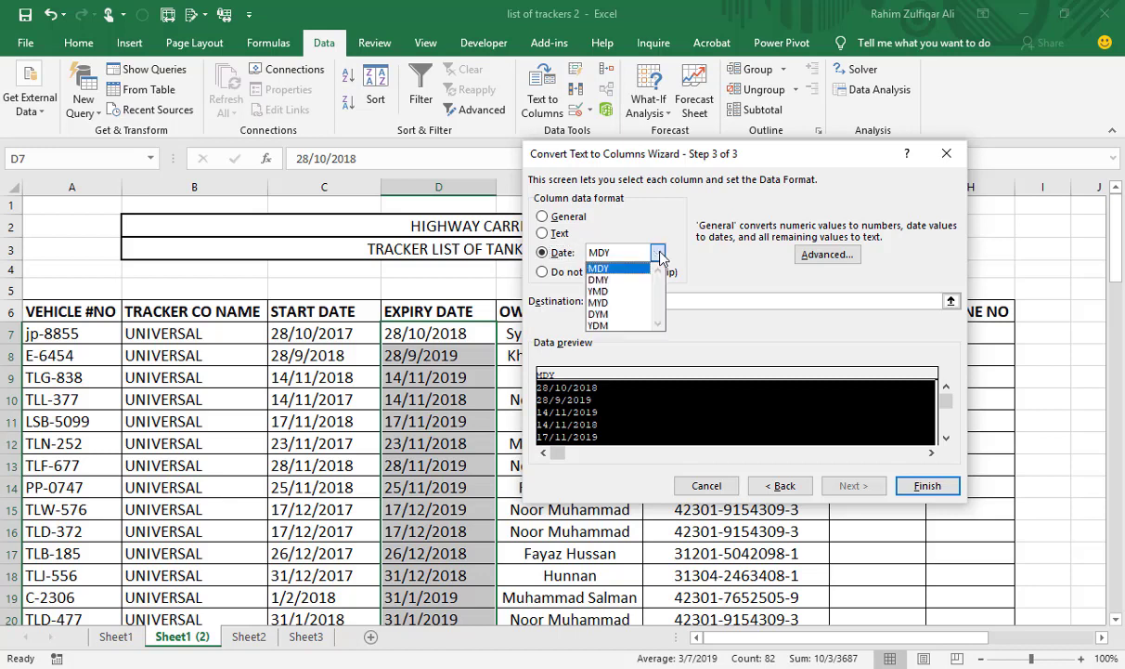
pyautogui.click(595, 280)
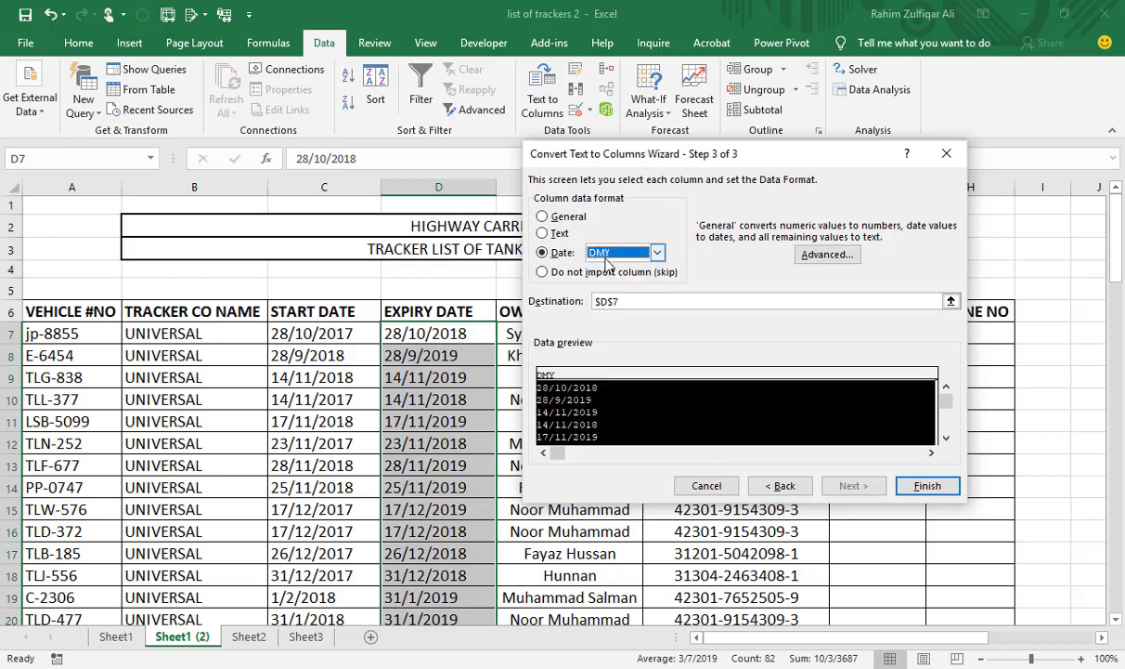
pyautogui.click(923, 486)
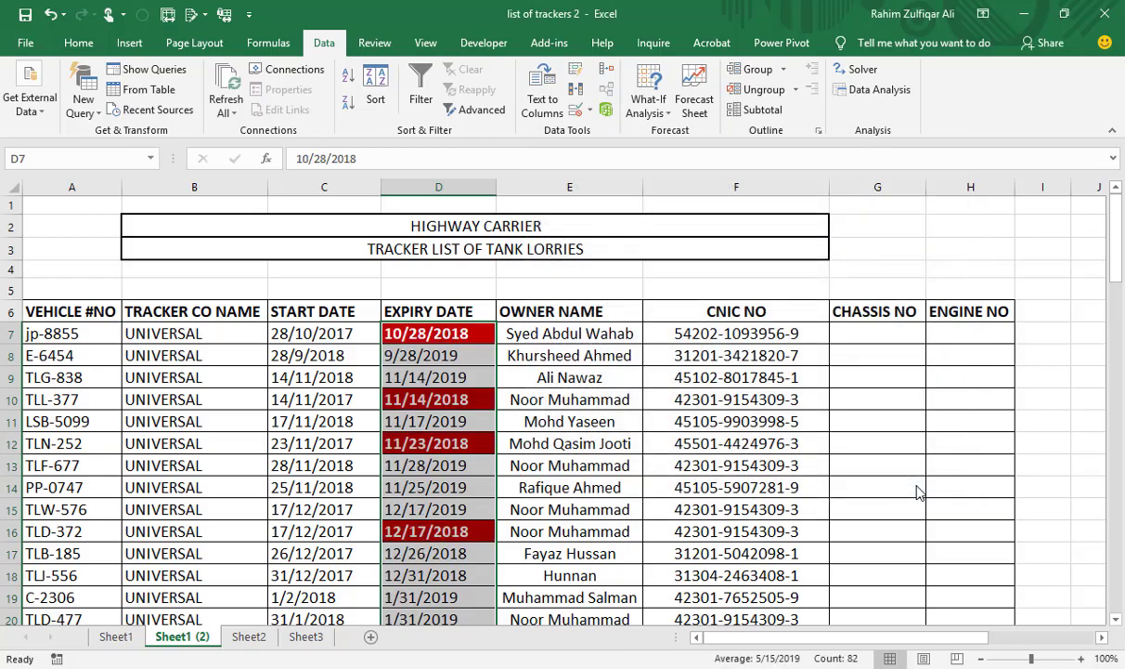
# - Clear the existing conditional formatting rules from the expiry dates in D7:D89
pyautogui.click(427, 356)
pyautogui.moveTo(449, 336); pyautogui.dragTo(429, 583)
pyautogui.click(80, 43)
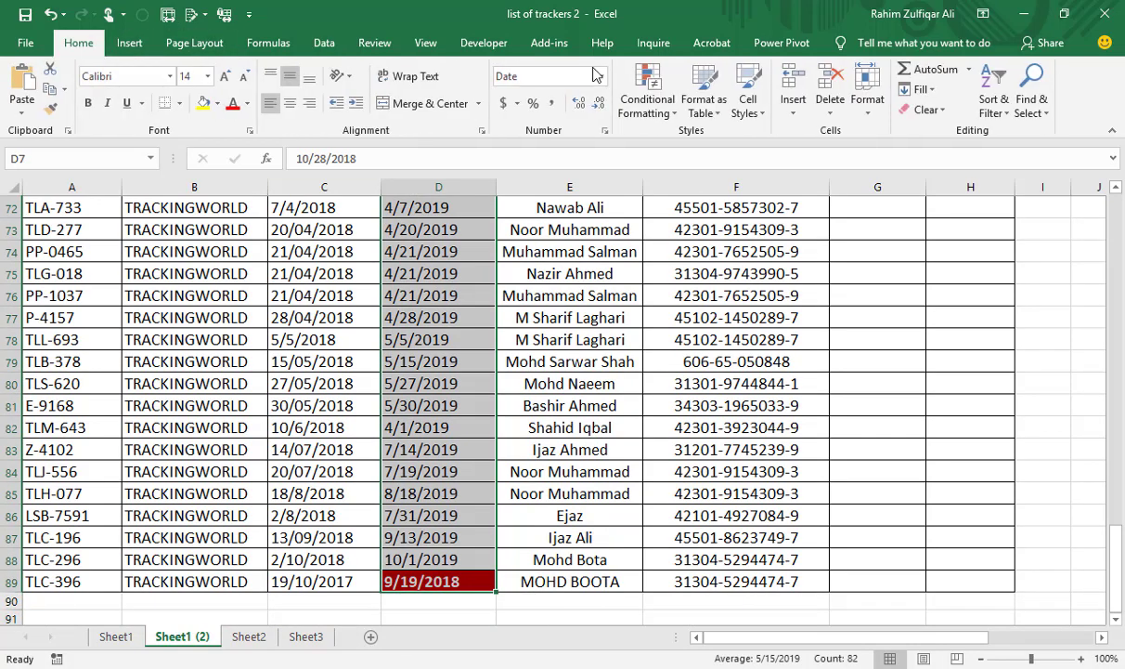
pyautogui.click(648, 99)
pyautogui.moveTo(731, 351)
pyautogui.click(835, 354)
pyautogui.click(455, 314)
pyautogui.scroll(6, 461, 311)
pyautogui.scroll(18, 462, 311)
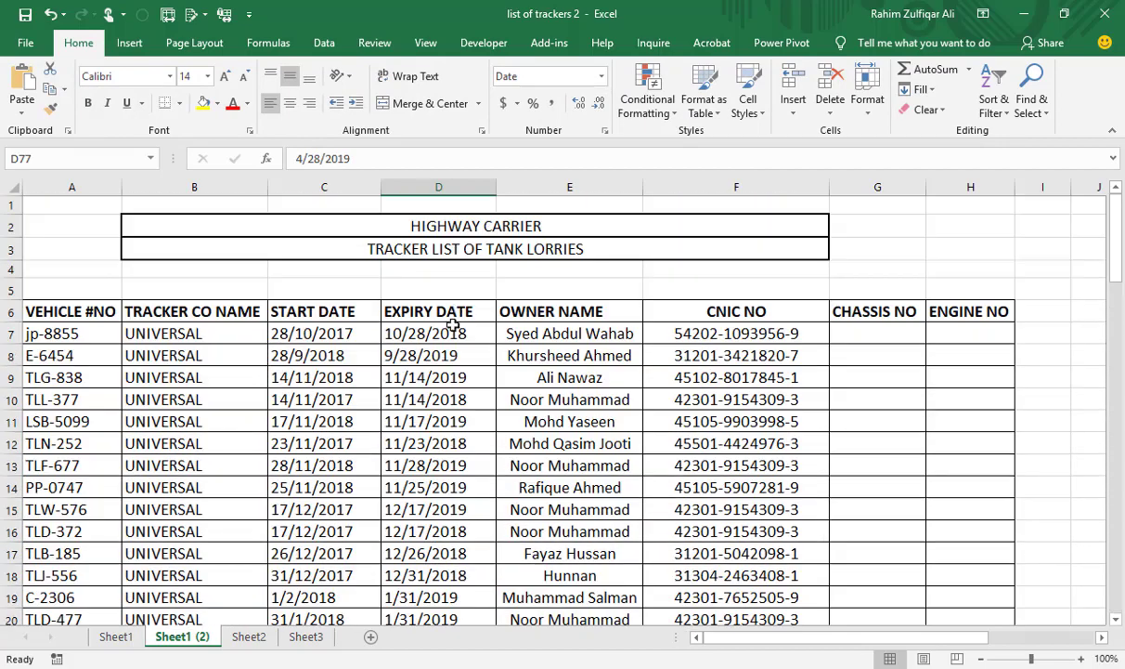
# - Examine the converted expiry dates in the upper rows of column D
pyautogui.click(458, 332)
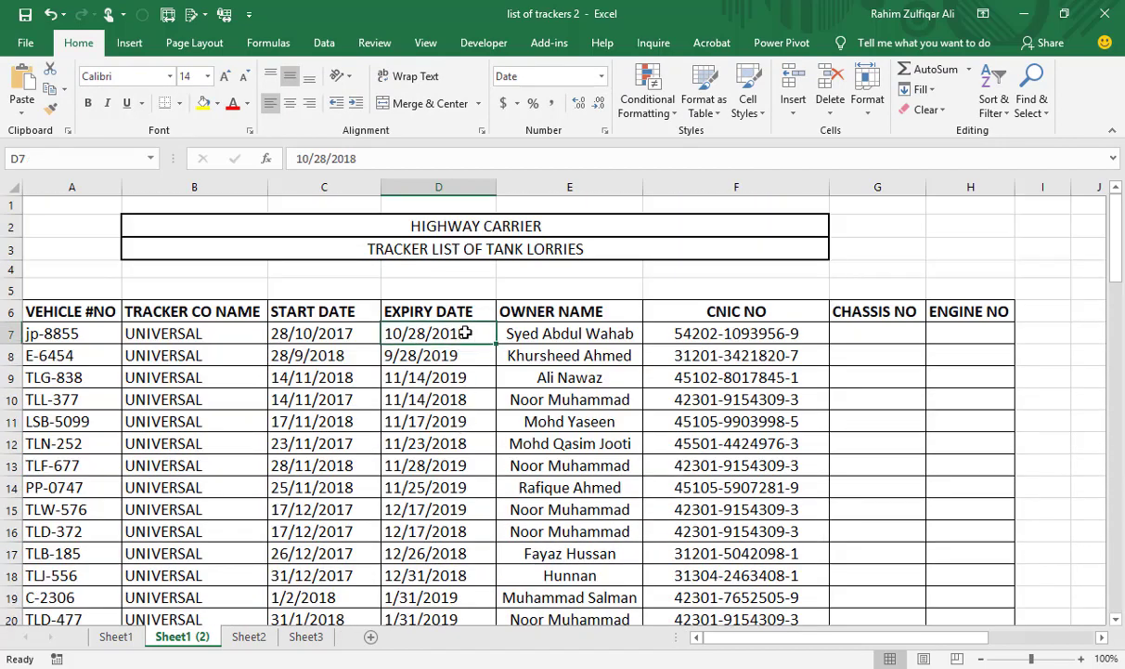
pyautogui.moveTo(461, 331); pyautogui.dragTo(459, 569)
pyautogui.click(457, 465)
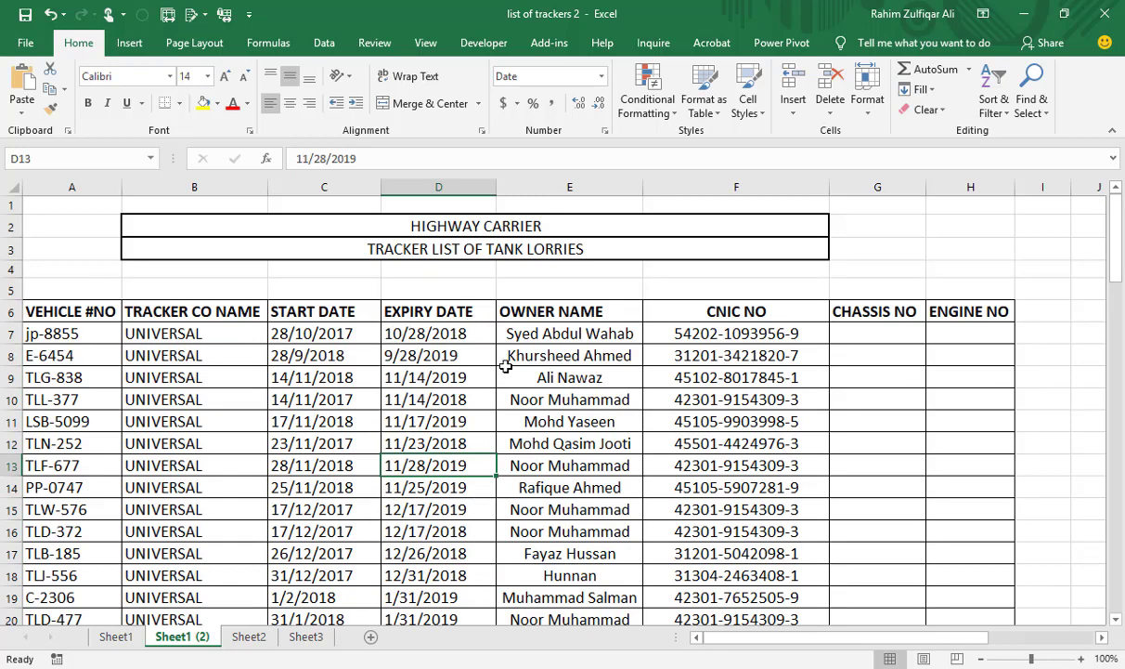
pyautogui.moveTo(455, 333); pyautogui.dragTo(458, 597)
pyautogui.click(463, 445)
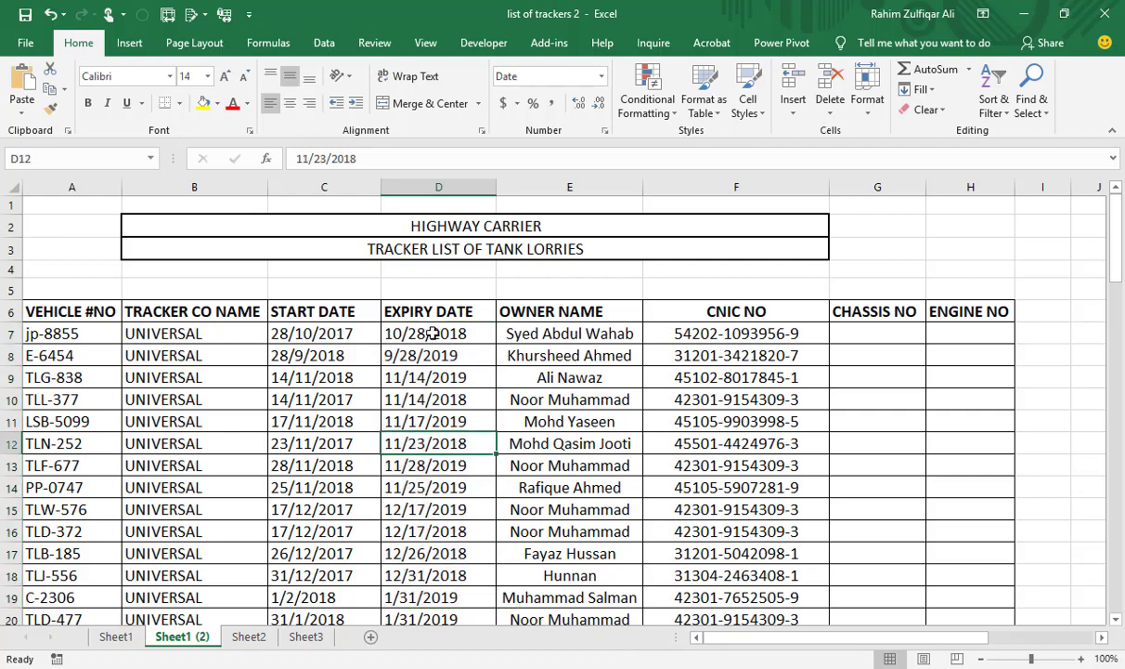
pyautogui.click(433, 333)
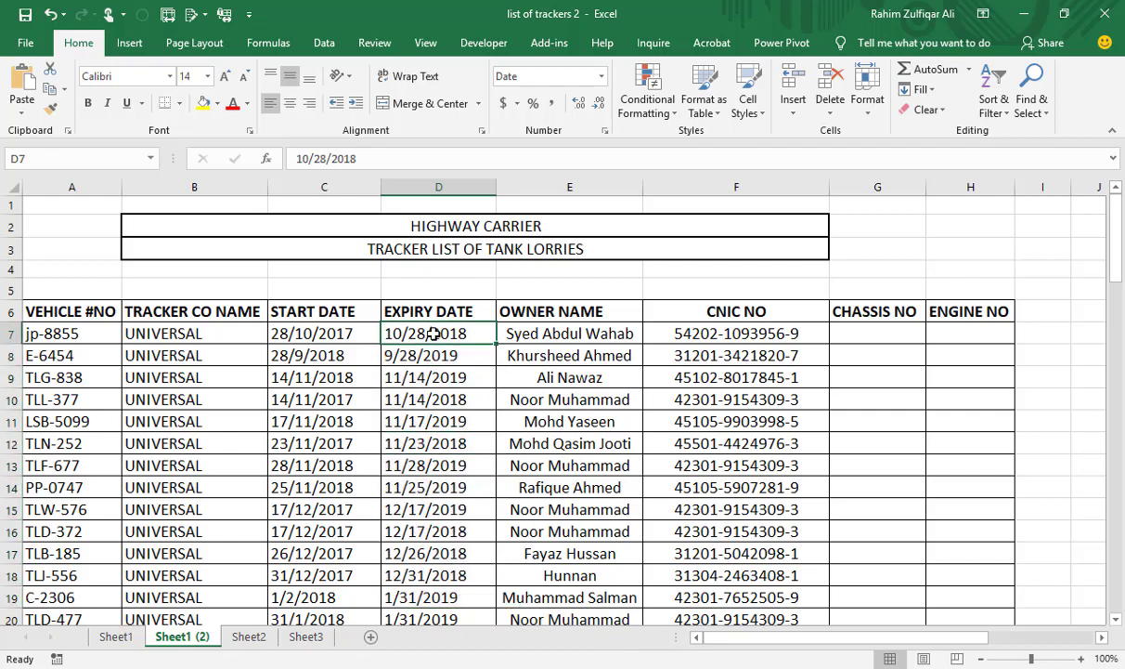
pyautogui.moveTo(418, 327); pyautogui.dragTo(460, 611)
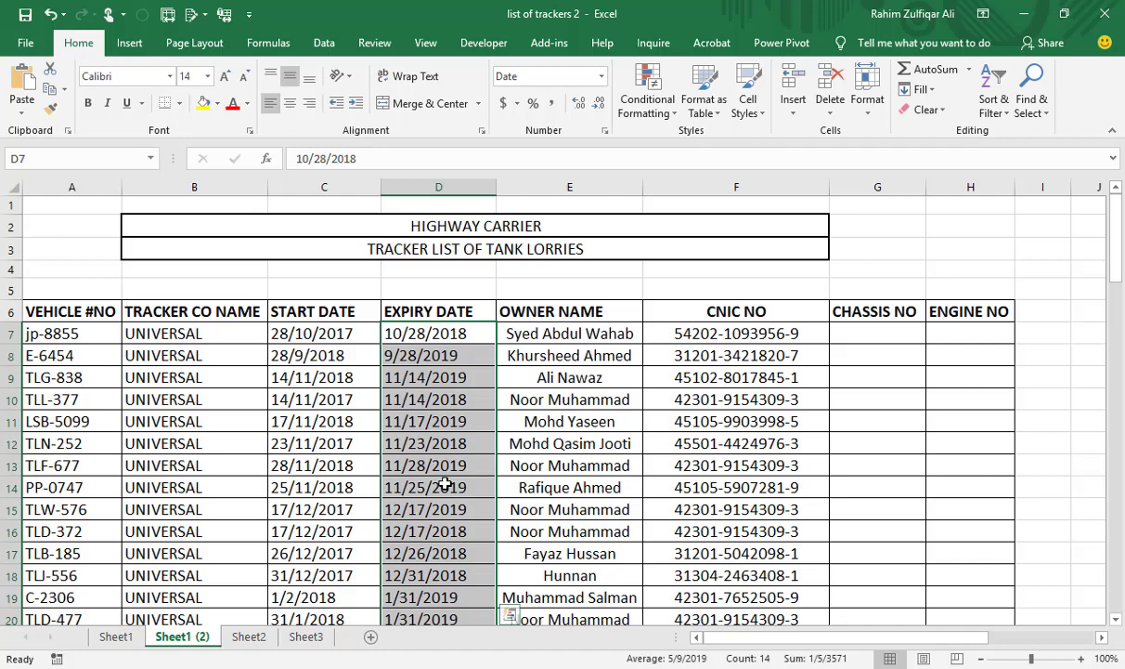
pyautogui.click(444, 484)
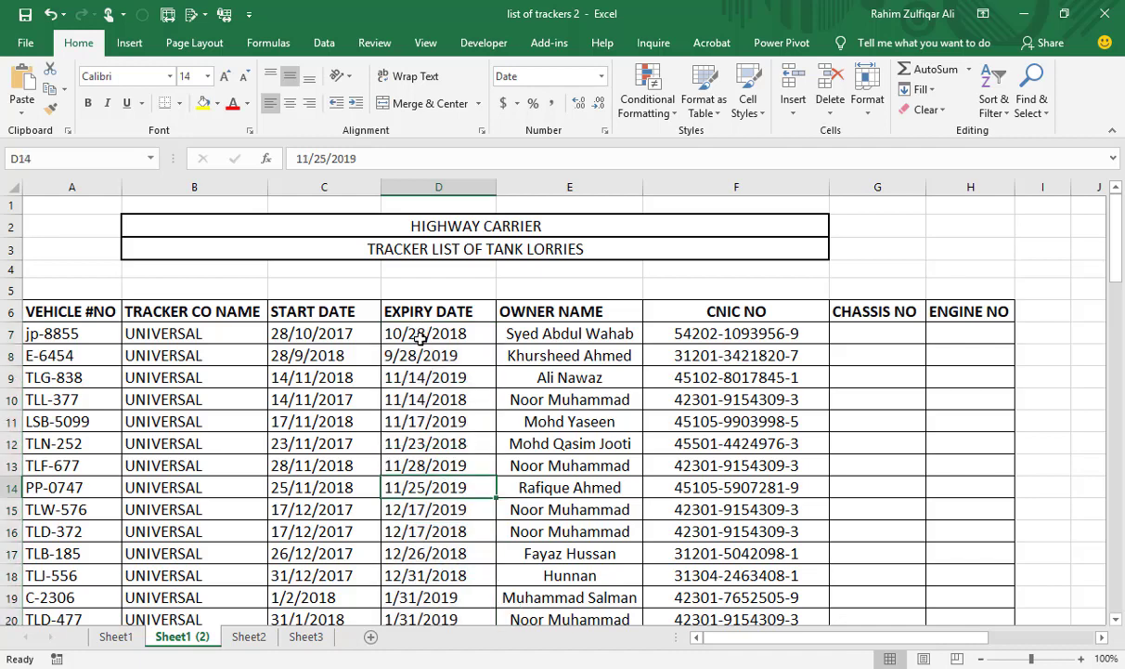
# - Create a new conditional formatting rule for D7:D89 that uses a formula to determine which cells to format
pyautogui.moveTo(421, 339); pyautogui.dragTo(494, 569)
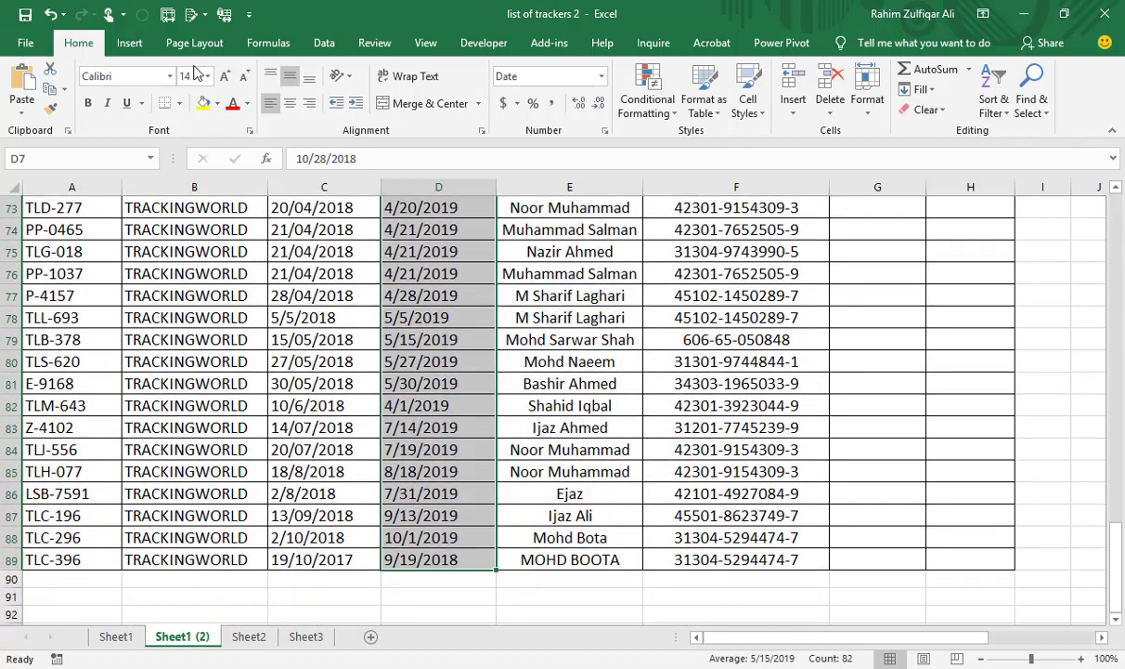
pyautogui.click(650, 107)
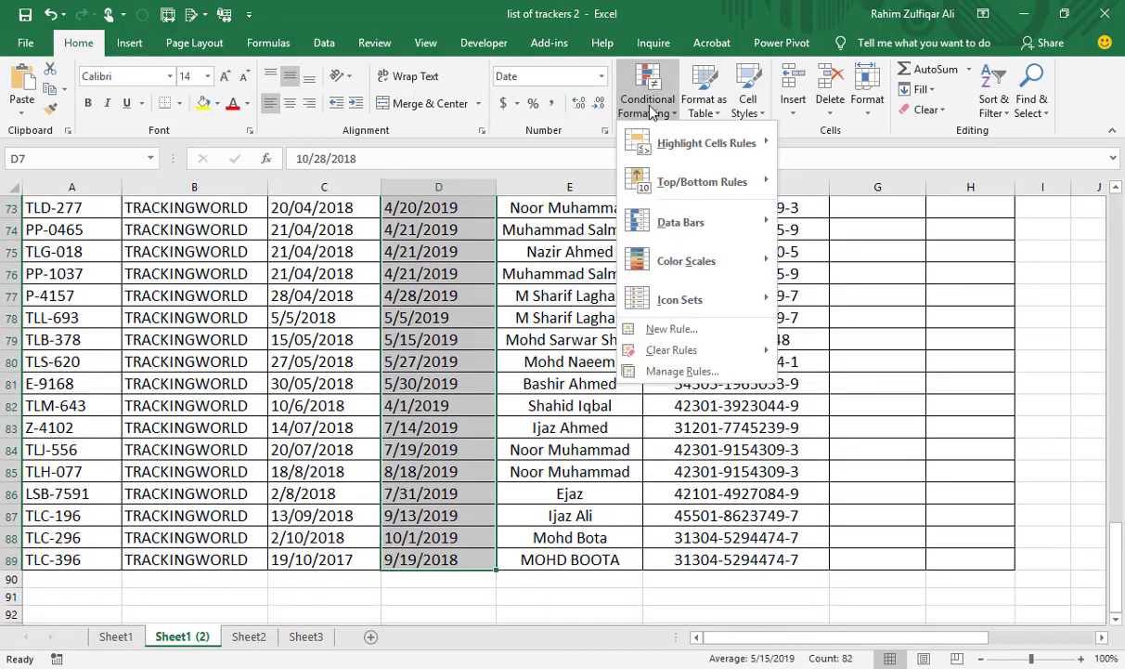
pyautogui.click(650, 340)
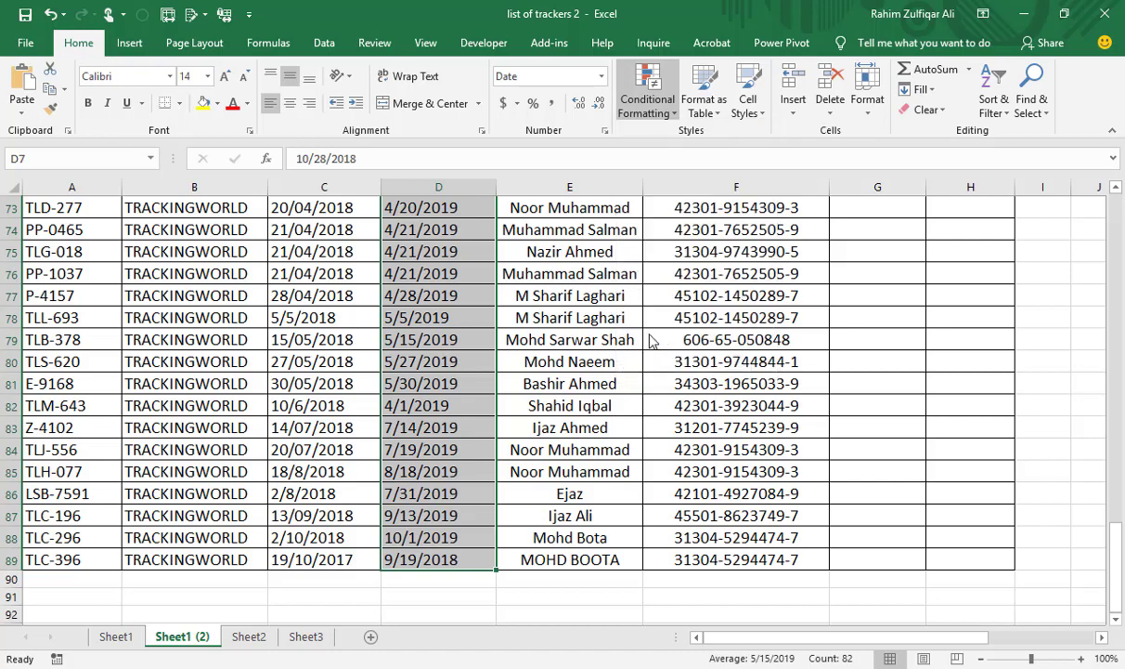
pyautogui.moveTo(678, 187); pyautogui.dragTo(482, 155)
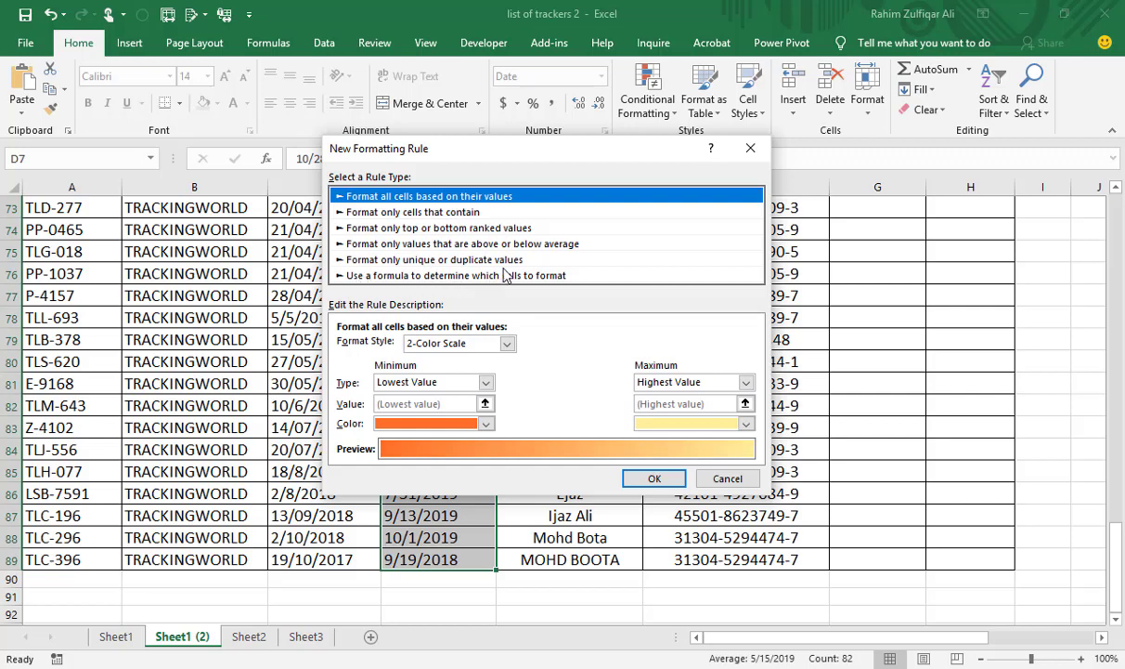
pyautogui.click(482, 275)
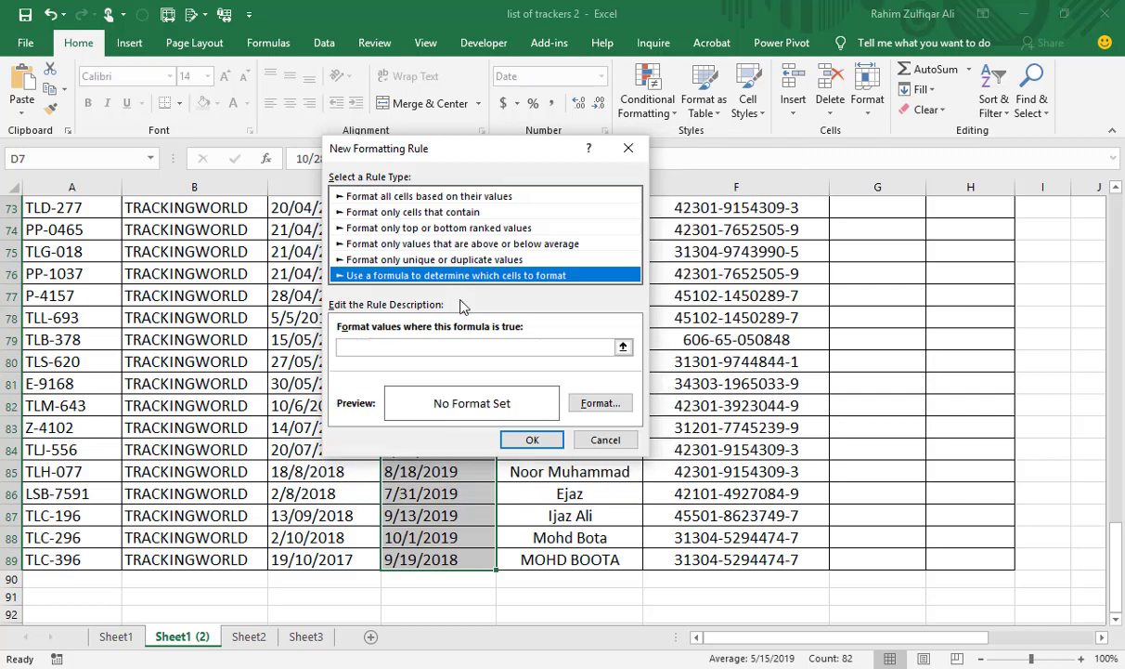
# - Enter =($D7-TODAY())<=60 as the rule's formula, with only column D locked in the reference
pyautogui.click(410, 345)
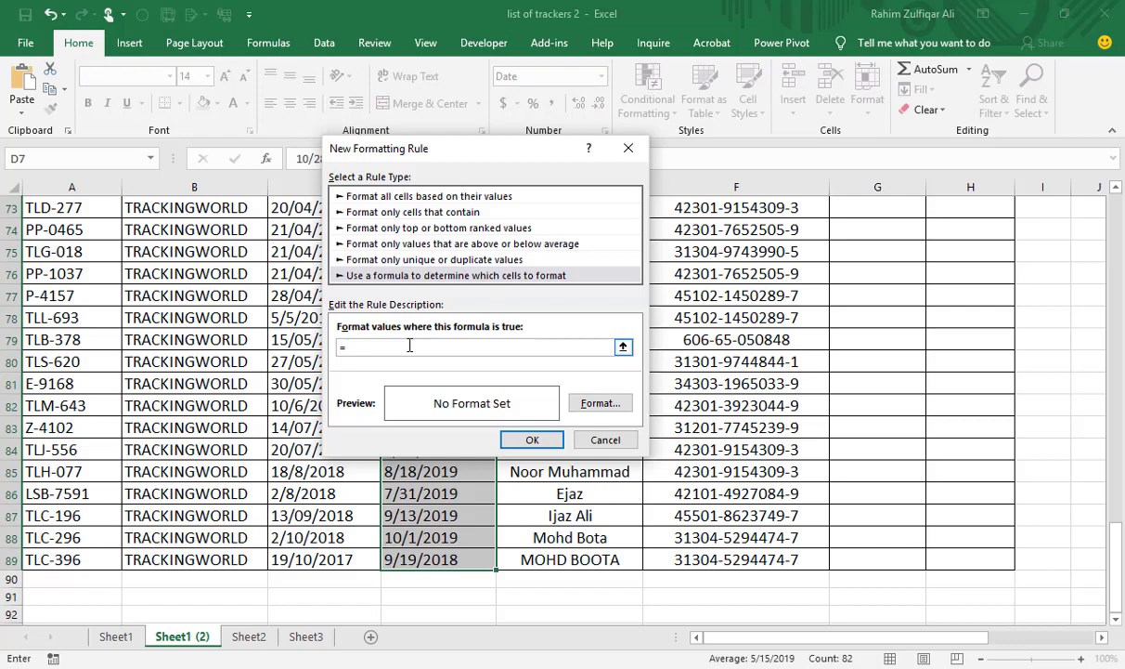
pyautogui.write('=(')
pyautogui.scroll(20, 767, 283)
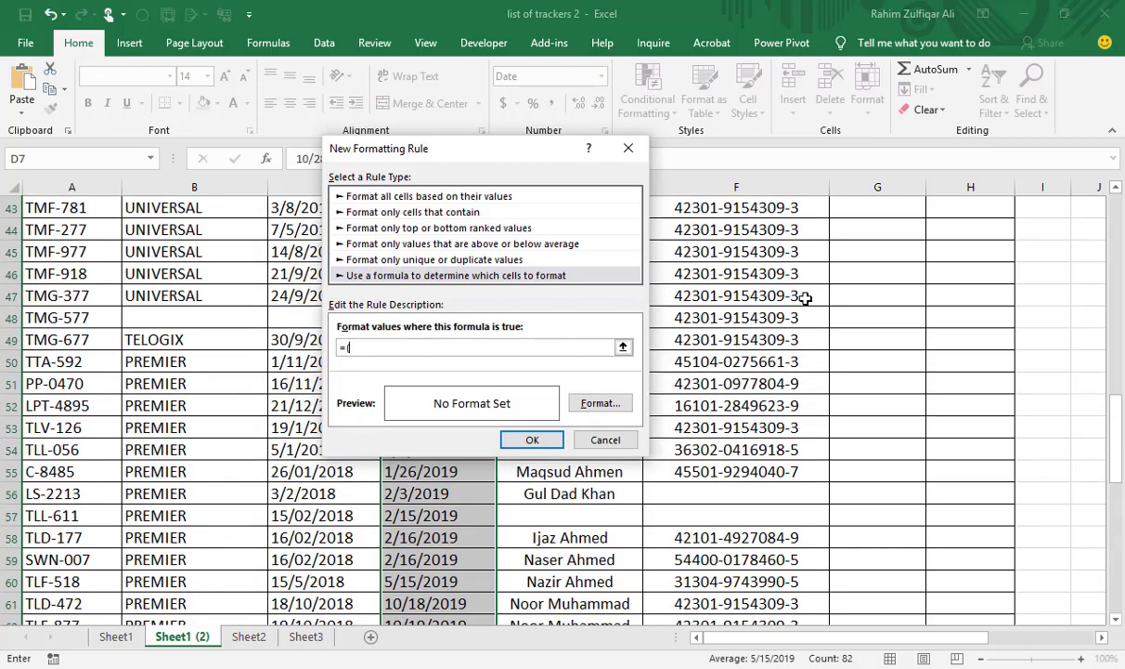
pyautogui.scroll(3, 788, 295)
pyautogui.moveTo(398, 151); pyautogui.dragTo(618, 144)
pyautogui.click(435, 331)
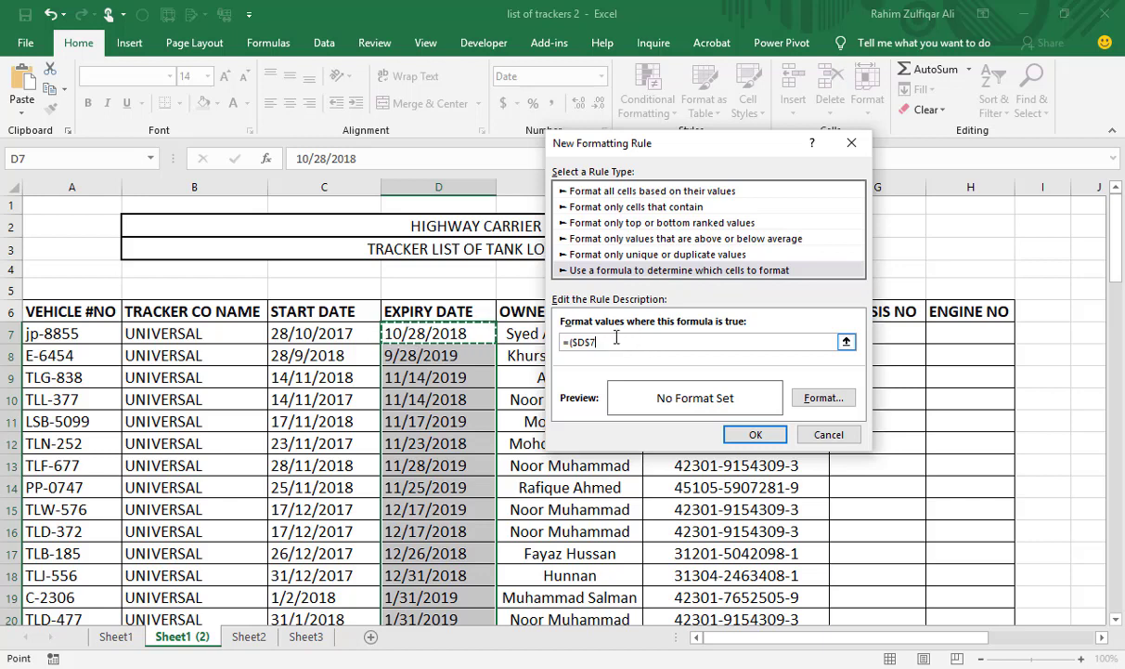
pyautogui.press('F4')
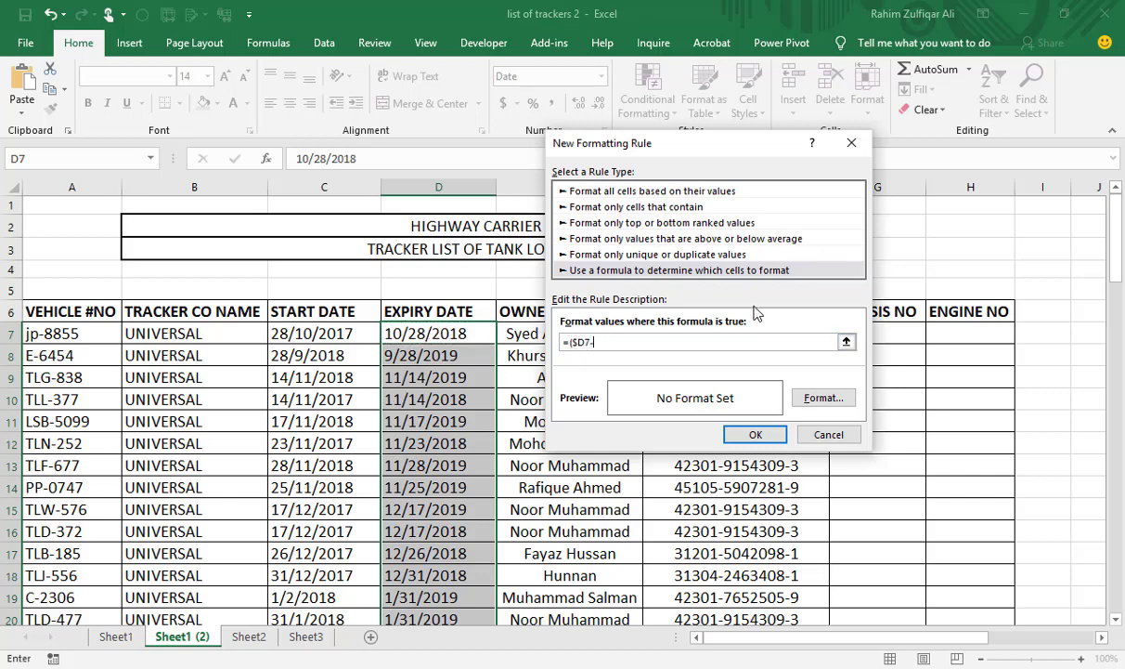
pyautogui.write('DAY(')
pyautogui.press('super+plus')
pyautogui.press('super+plus')
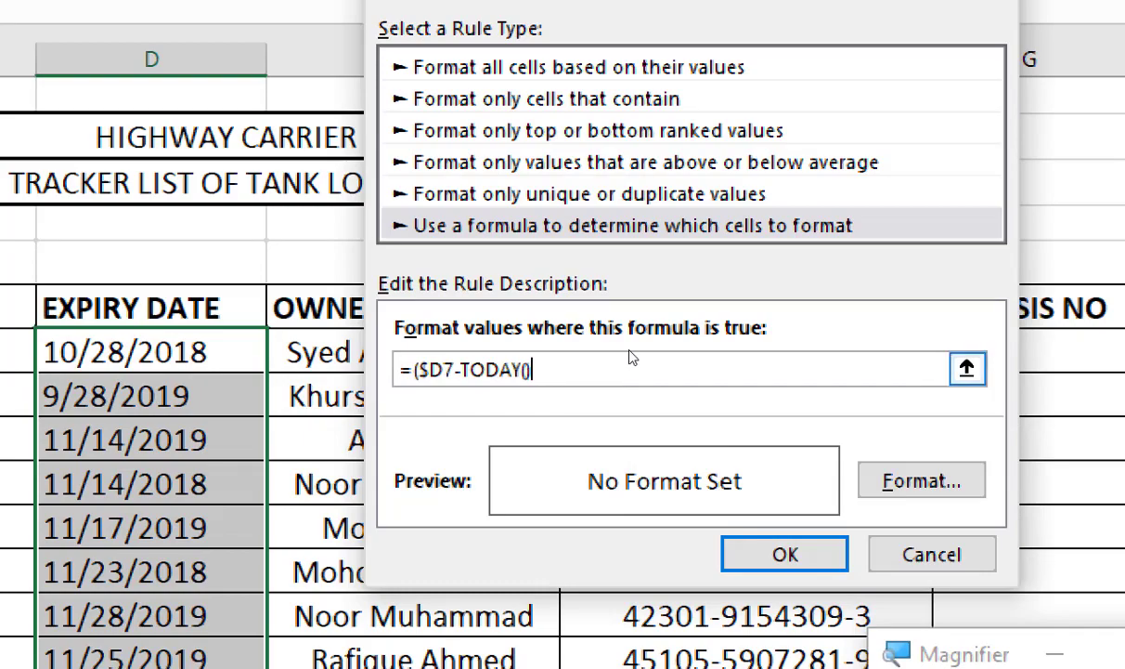
pyautogui.press('super+minus')
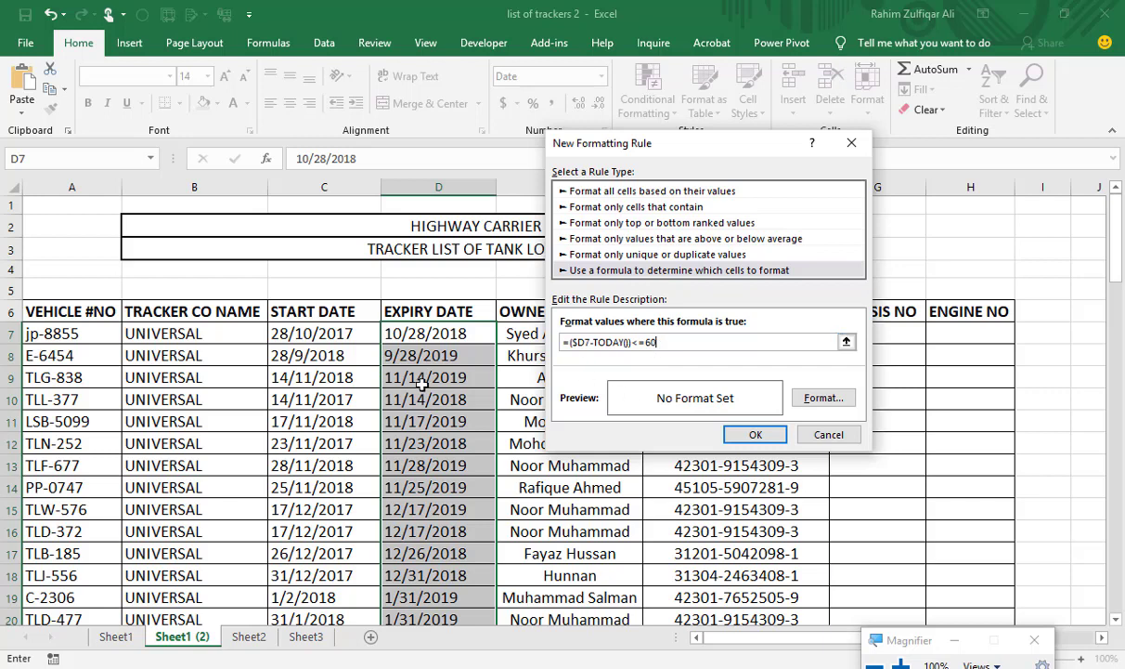
# - Give the rule a dark red fill with bold white text and apply it to the expiry dates
pyautogui.click(823, 397)
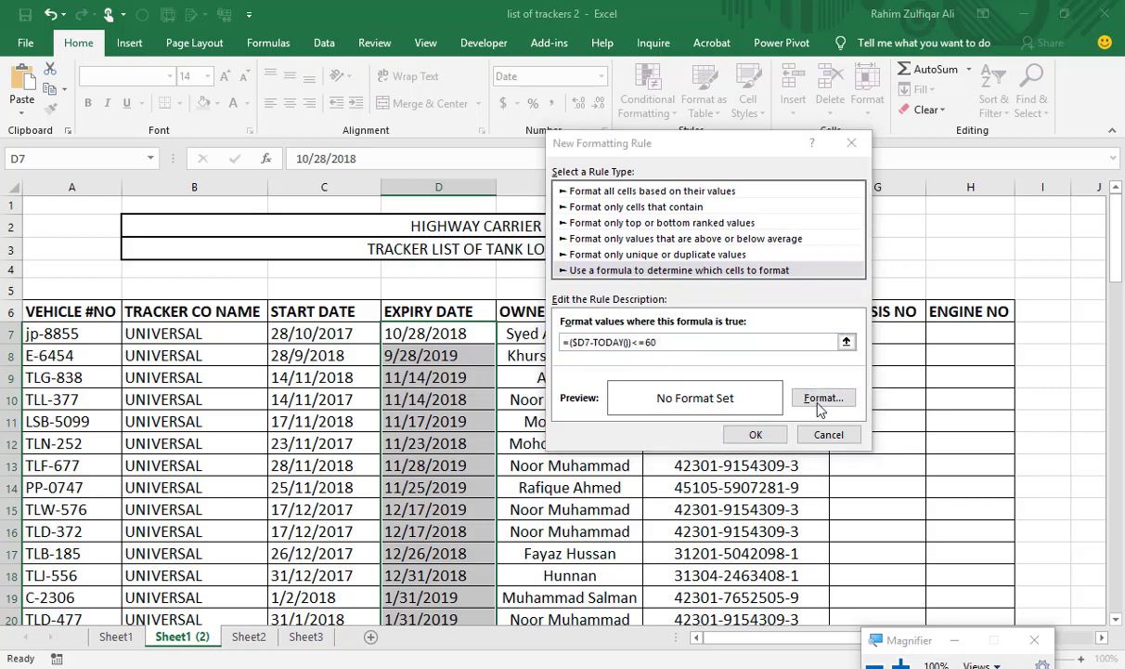
pyautogui.click(685, 147)
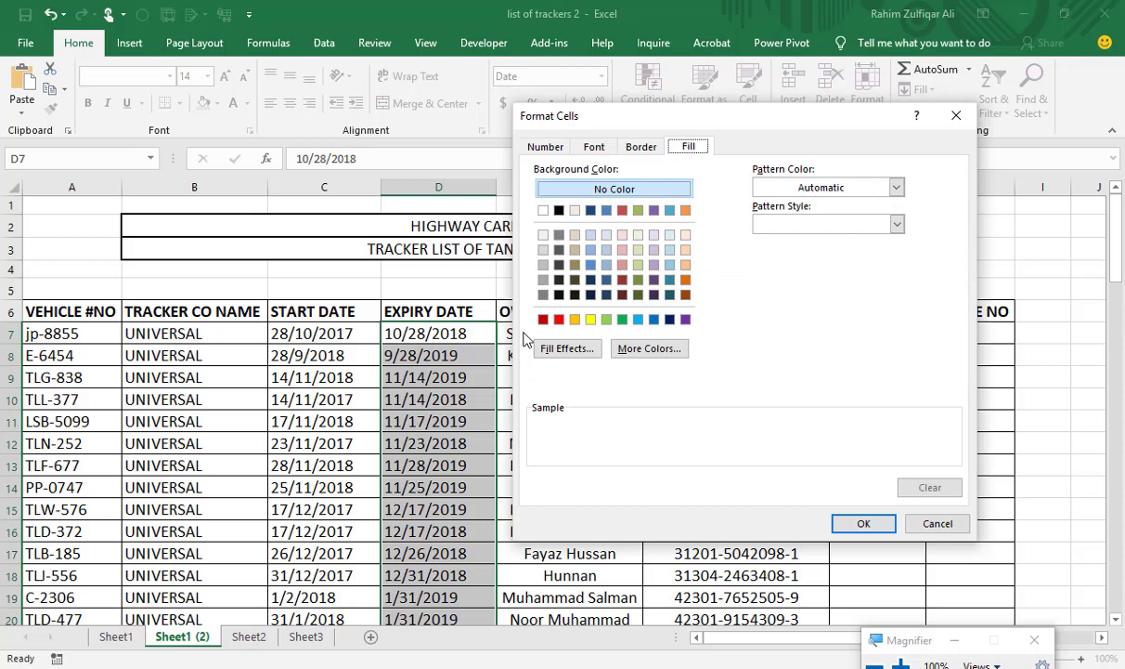
pyautogui.click(544, 320)
pyautogui.click(594, 147)
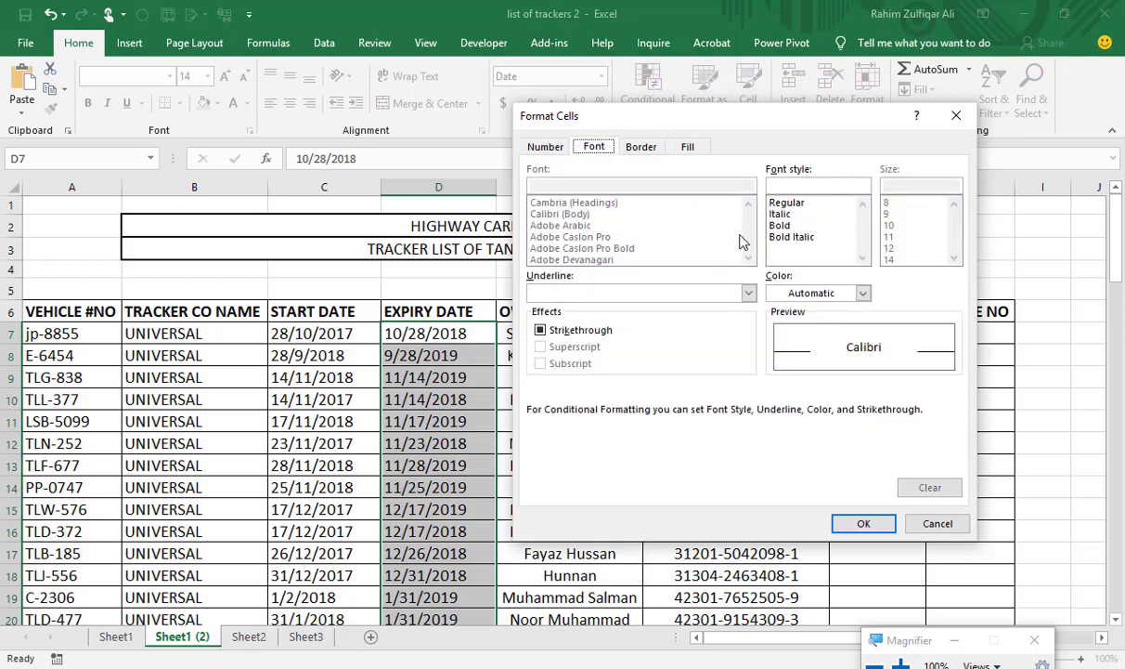
pyautogui.click(778, 226)
pyautogui.click(862, 292)
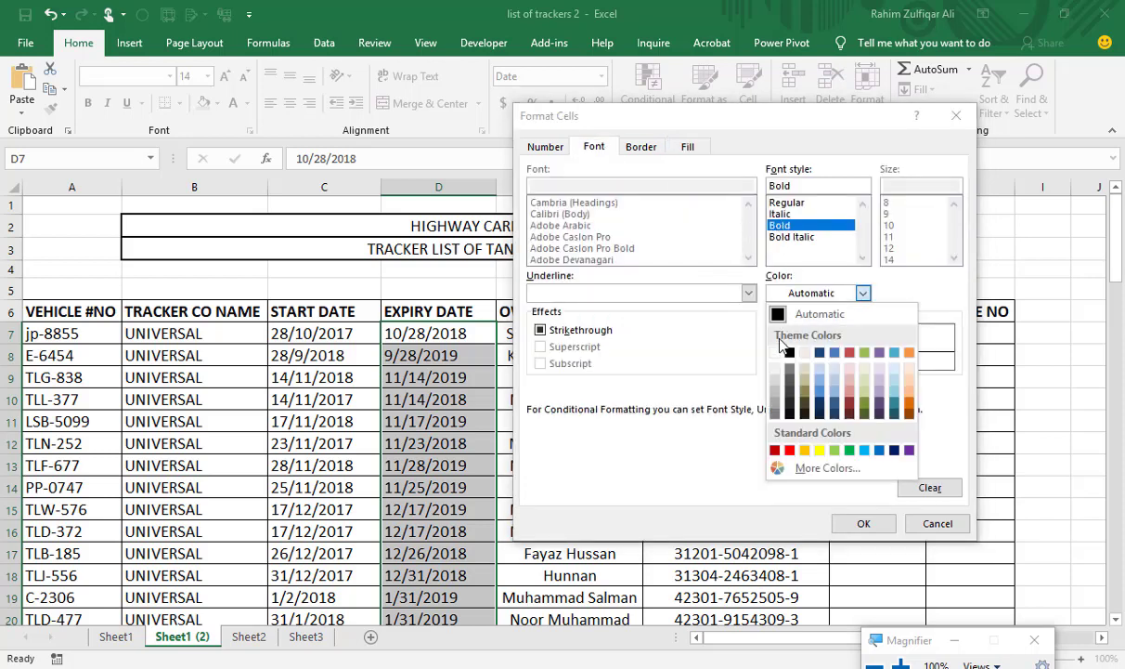
pyautogui.click(776, 354)
pyautogui.click(864, 523)
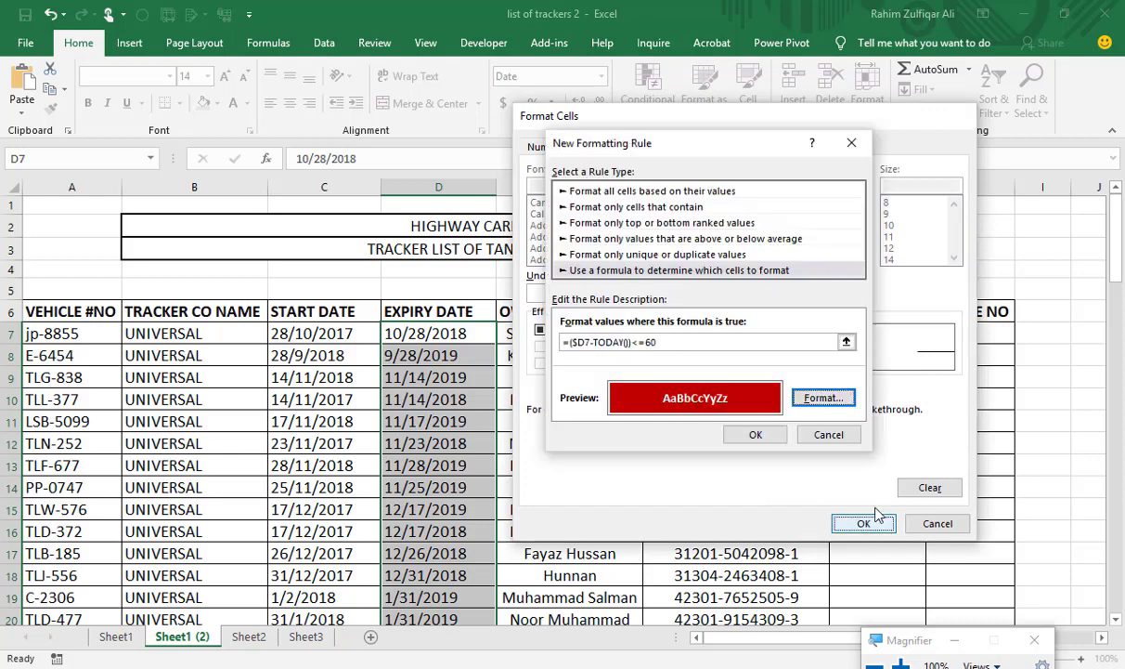
pyautogui.click(752, 434)
# - Check which expiry dates in column D are highlighted by the 60-day rule
pyautogui.click(432, 359)
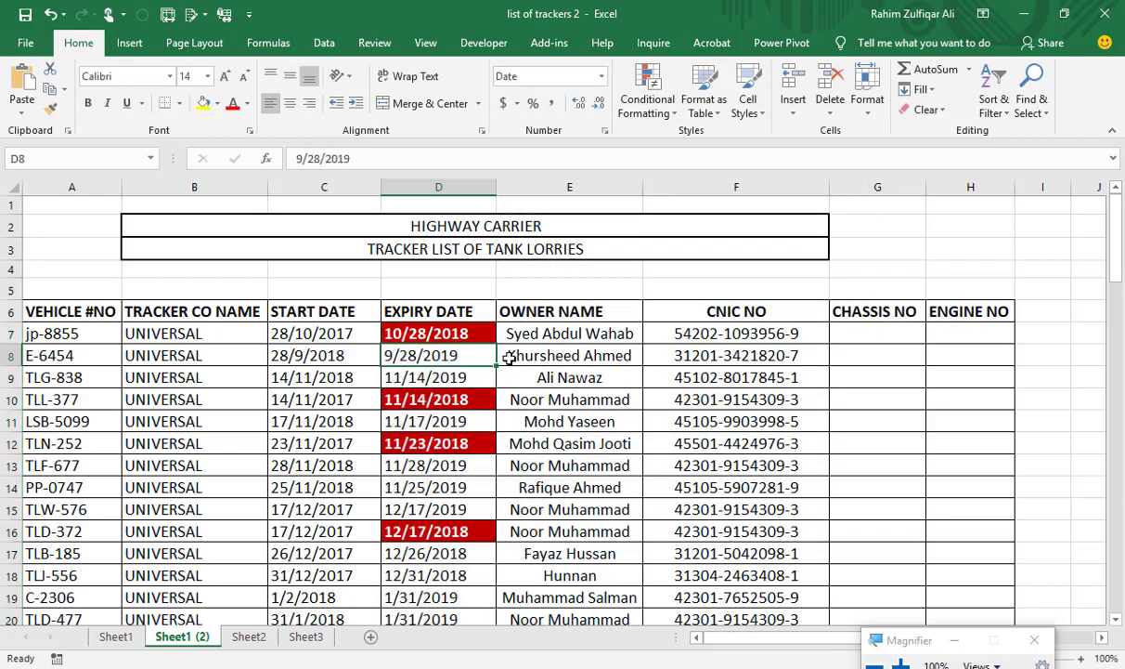
pyautogui.moveTo(436, 334); pyautogui.dragTo(423, 601)
pyautogui.click(469, 531)
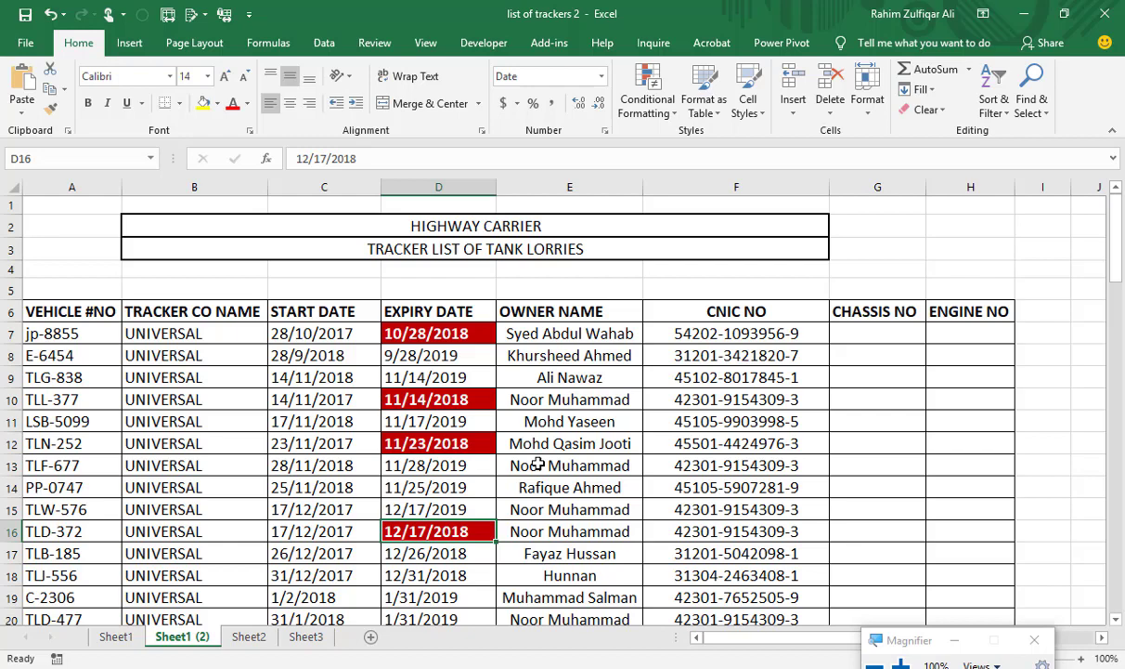
pyautogui.click(470, 359)
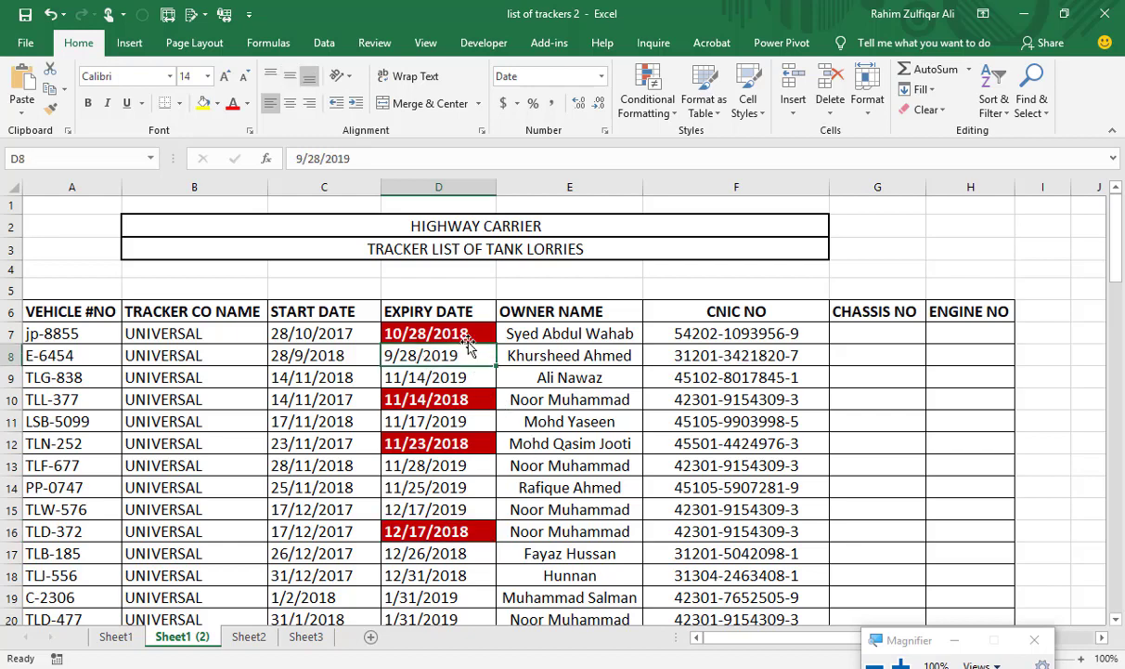
pyautogui.click(478, 339)
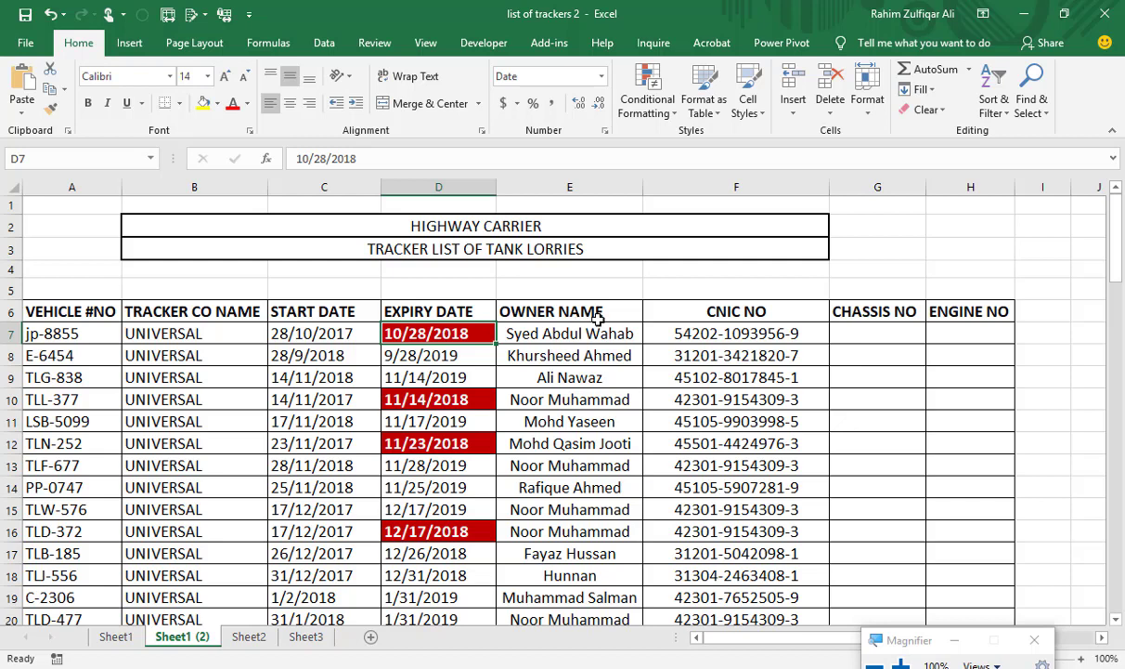
pyautogui.click(479, 353)
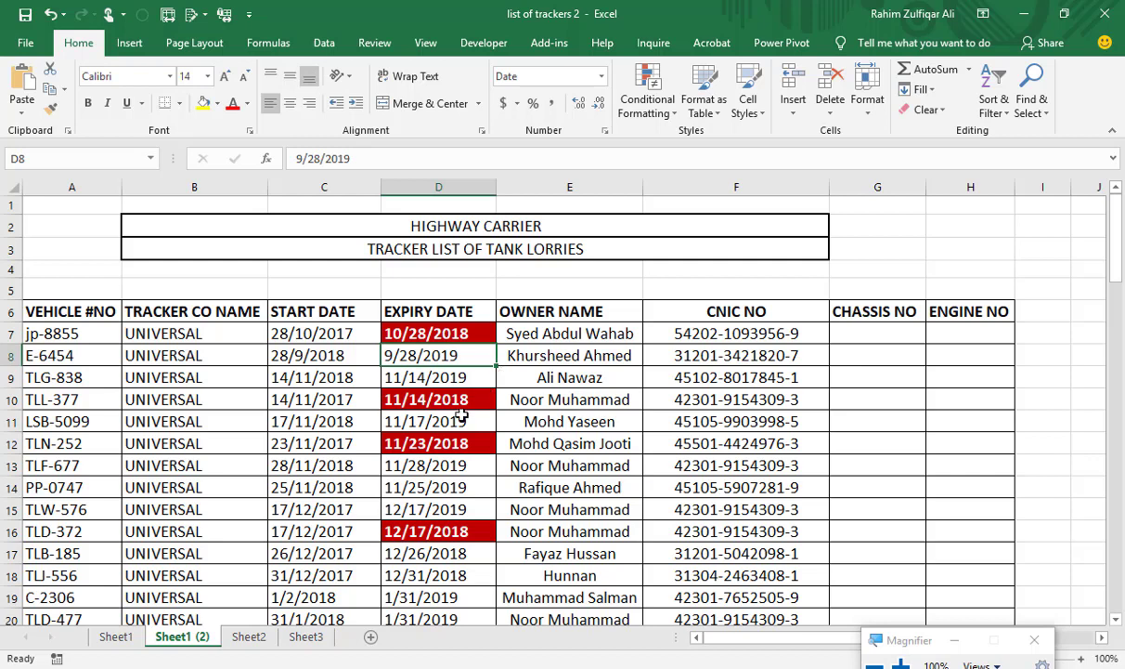
pyautogui.click(459, 461)
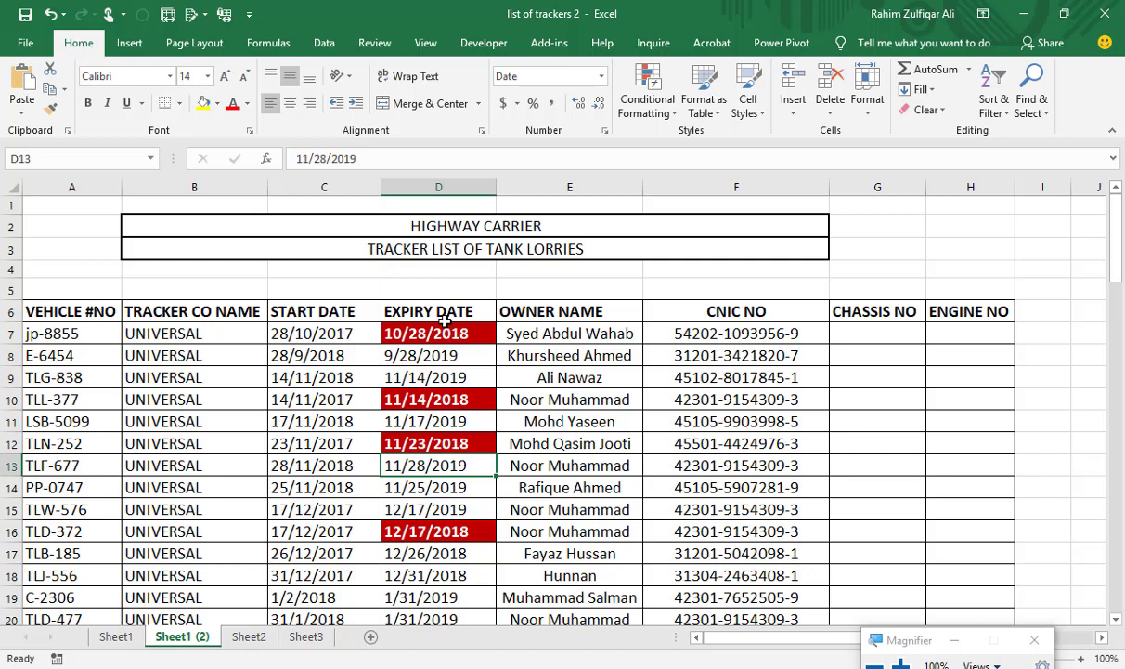
pyautogui.click(441, 332)
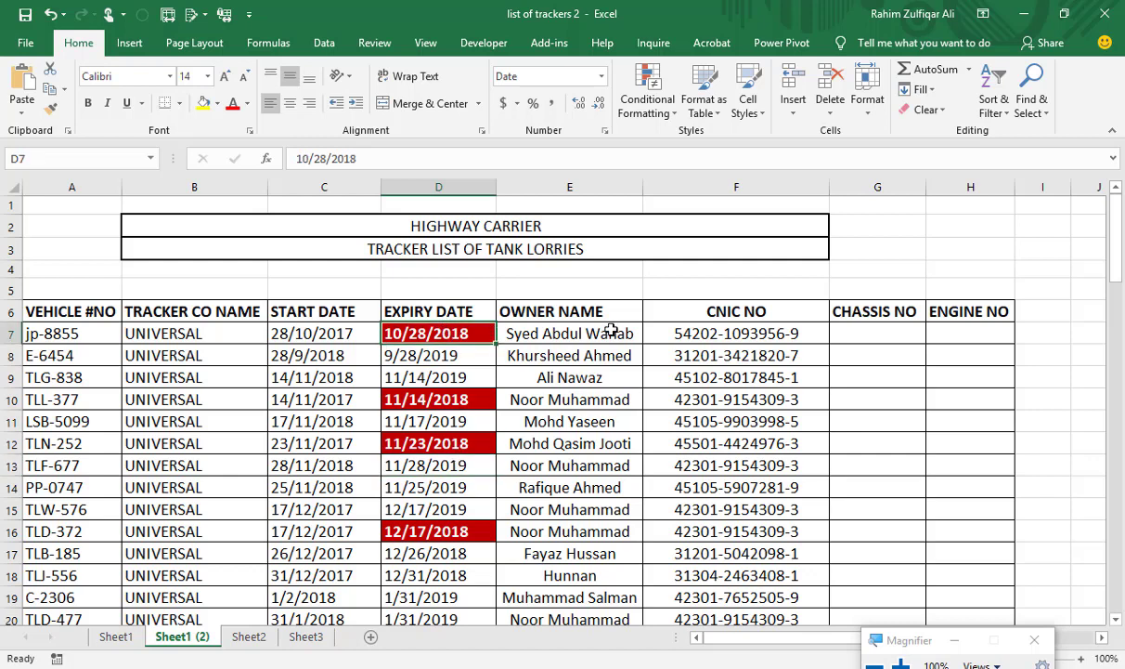